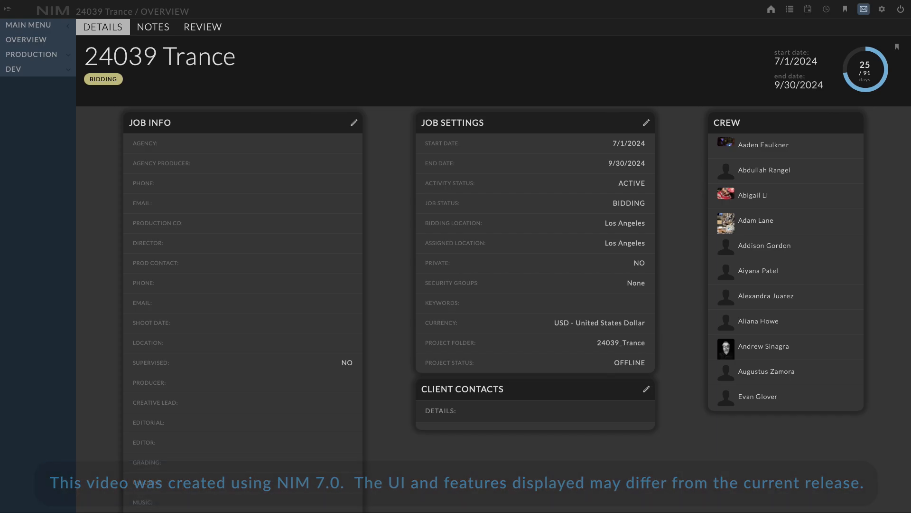
Add the assets BOAT and CAR to the job's DEV assets and view the CSV import option for new assets.
click(41, 73)
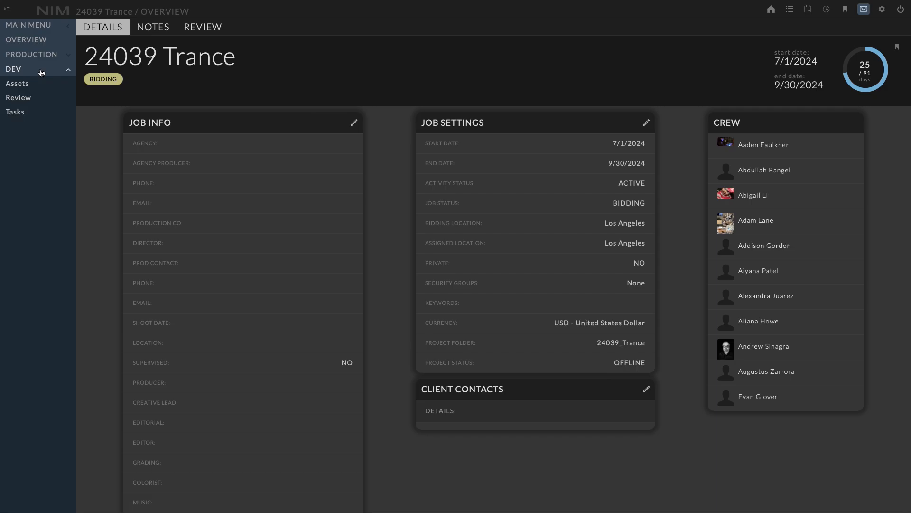
click(47, 85)
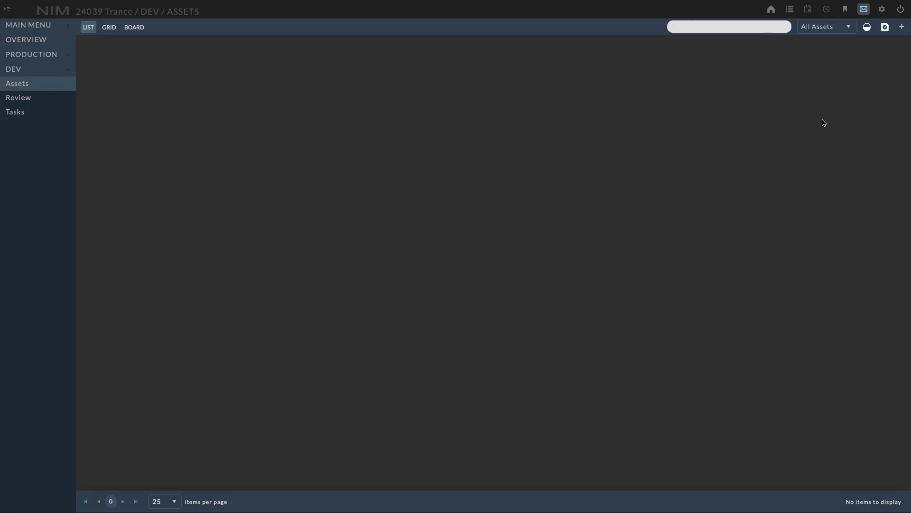
click(902, 30)
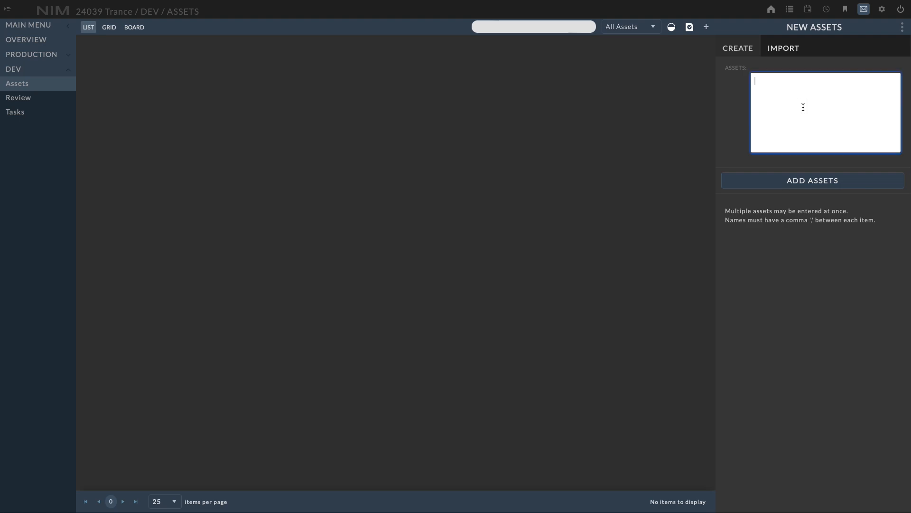
text(BOAT, CAR)
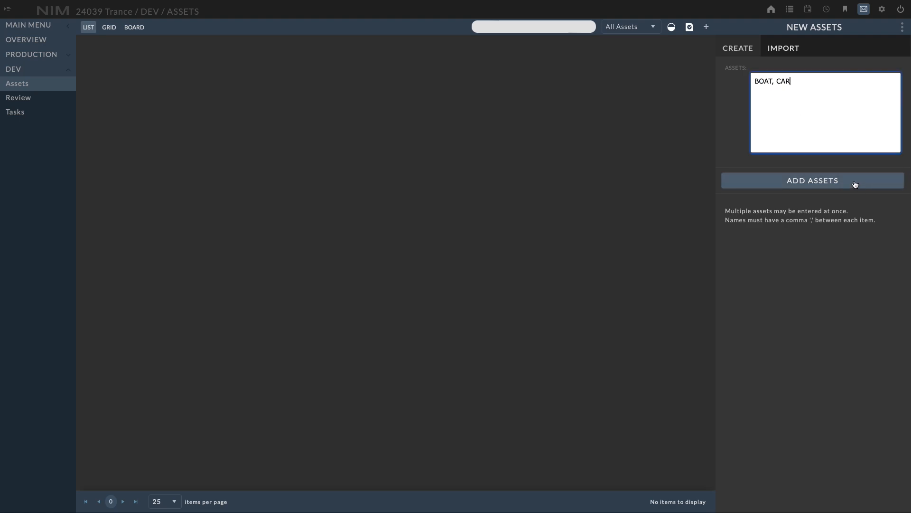
click(826, 181)
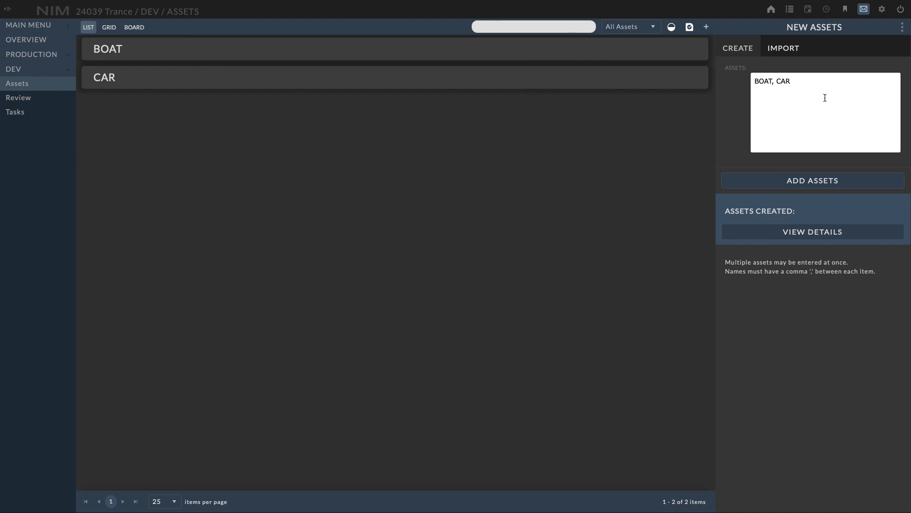
click(783, 47)
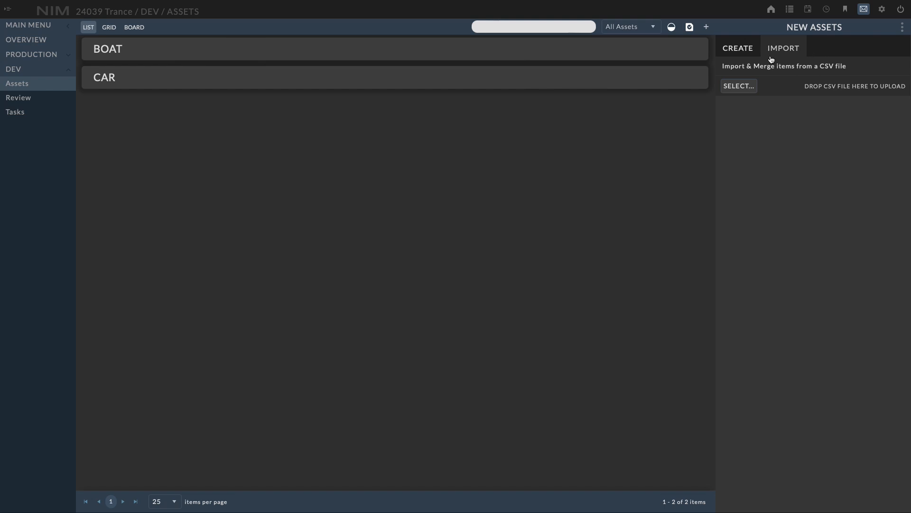
click(740, 53)
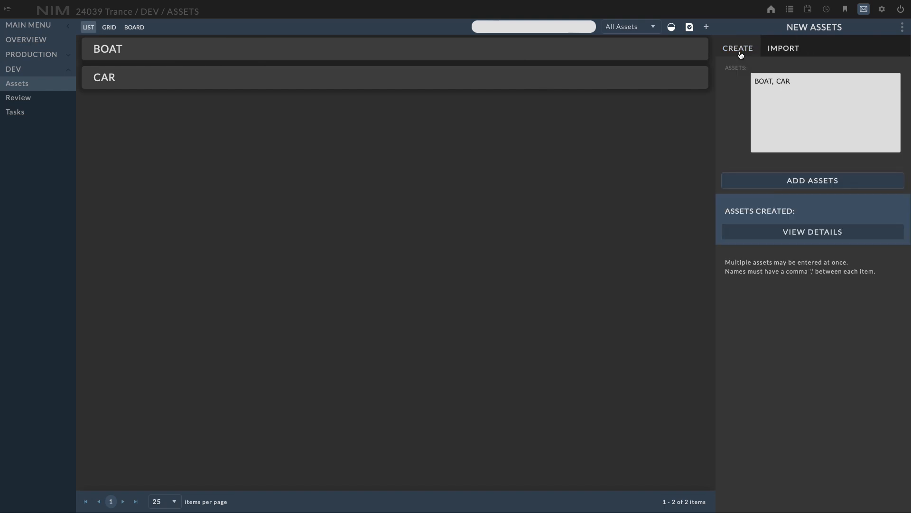
Open the BOAT asset's details for editing and assign the security group sg01.
click(164, 57)
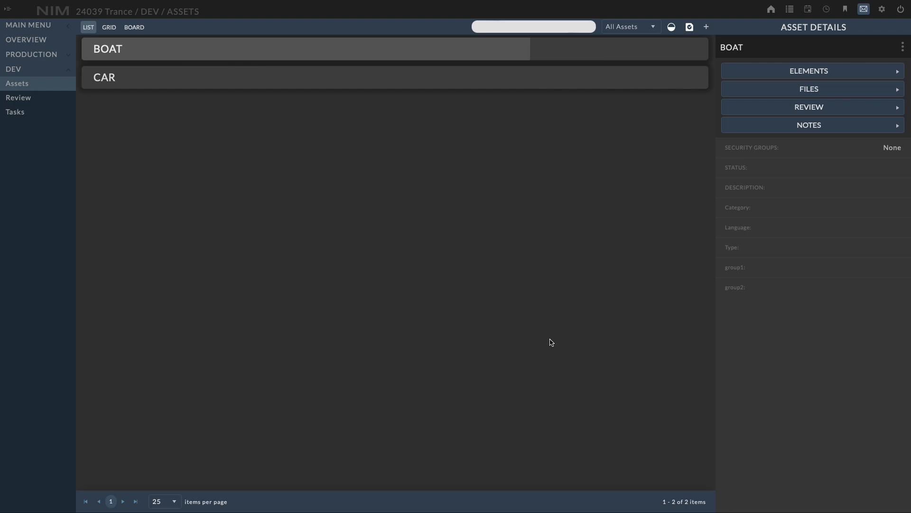
click(903, 48)
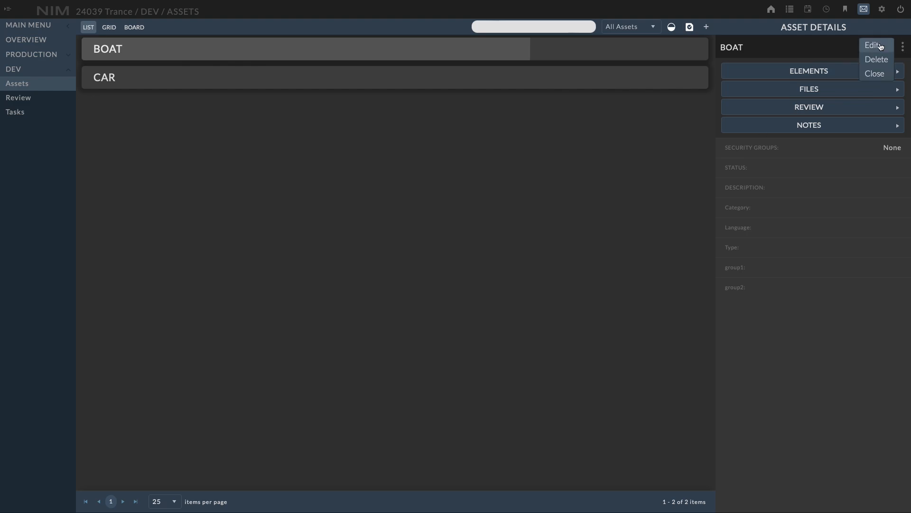
click(880, 46)
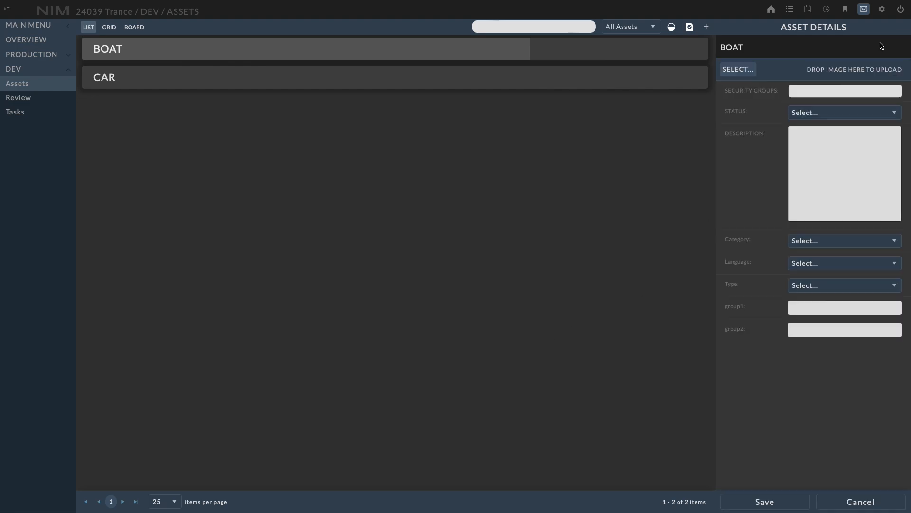
click(815, 95)
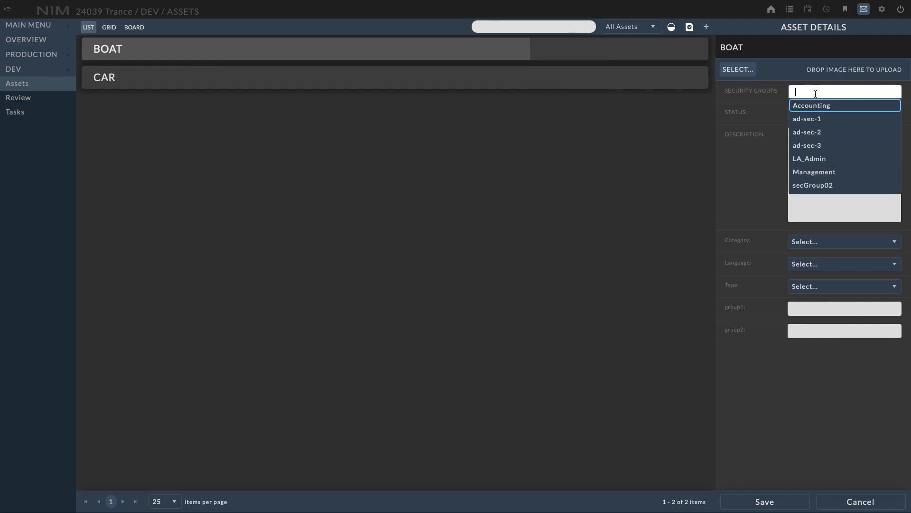
click(766, 110)
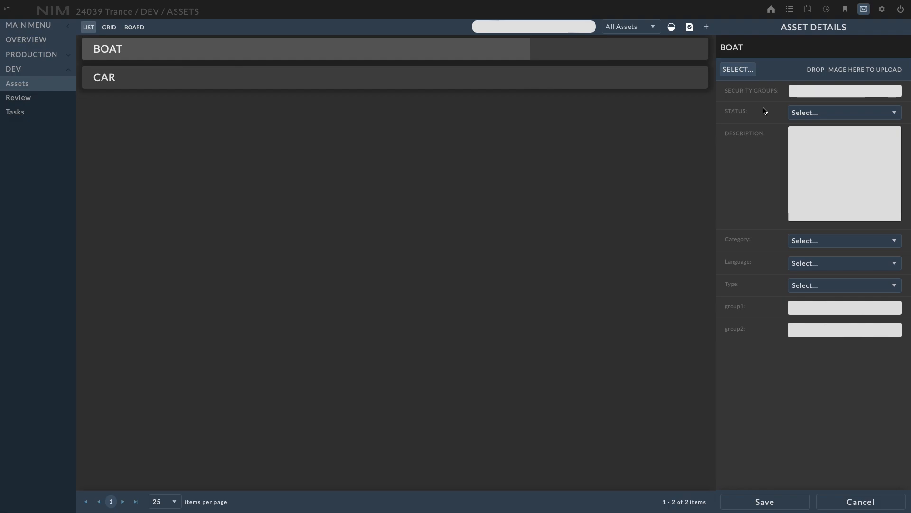
click(813, 90)
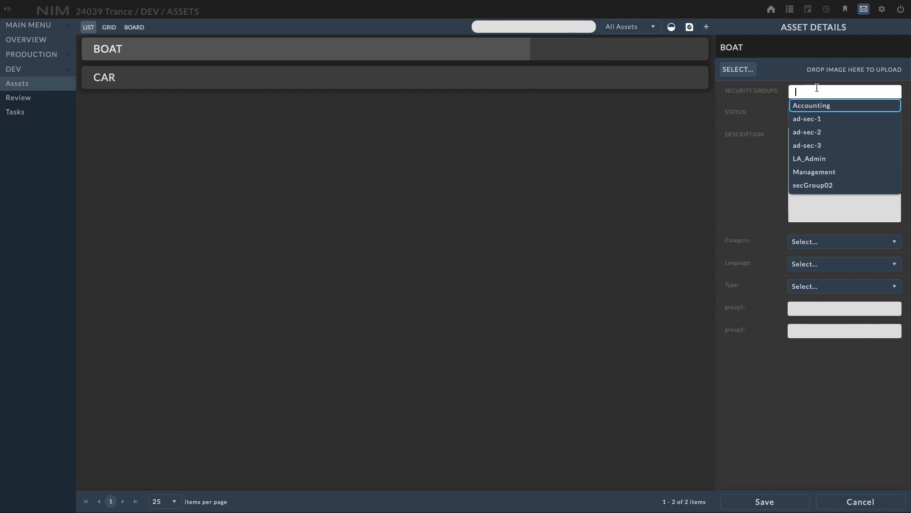
scroll(846, 171, down, 1)
scroll(846, 176, down, 2)
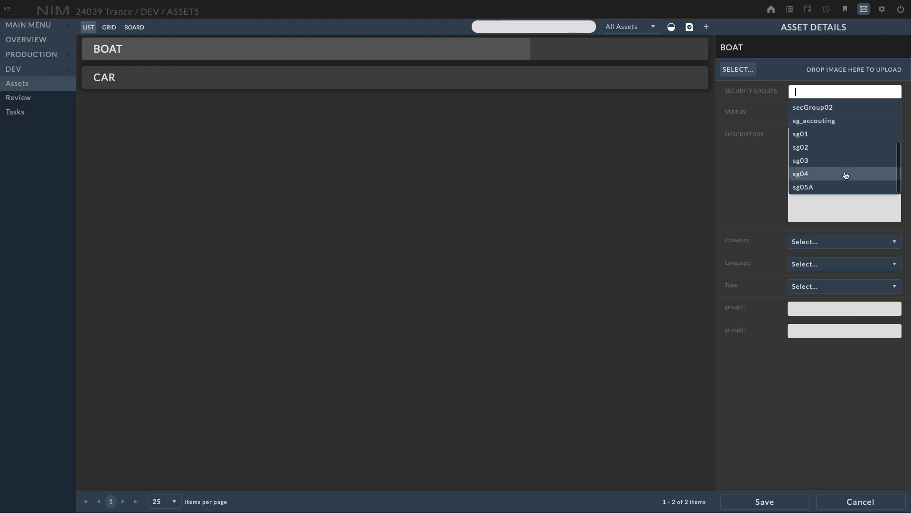
scroll(846, 175, up, 2)
scroll(847, 175, up, 2)
scroll(847, 176, down, 4)
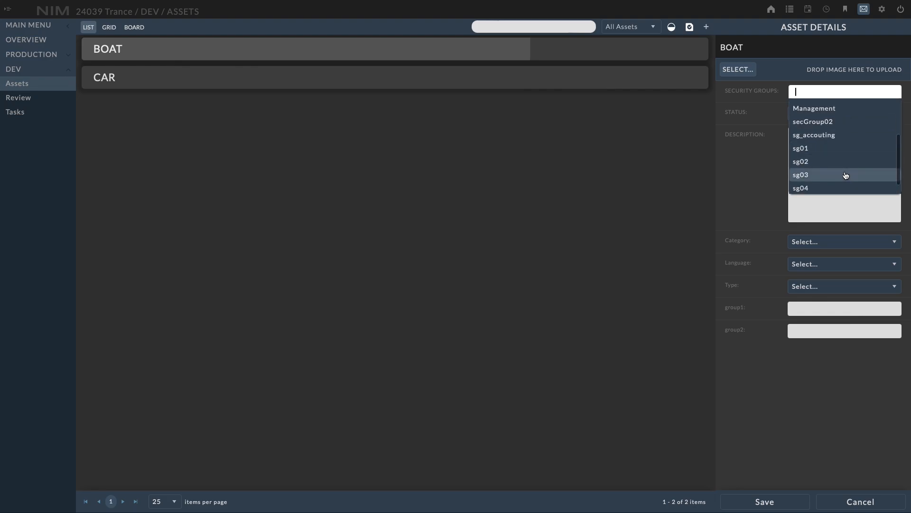
click(828, 148)
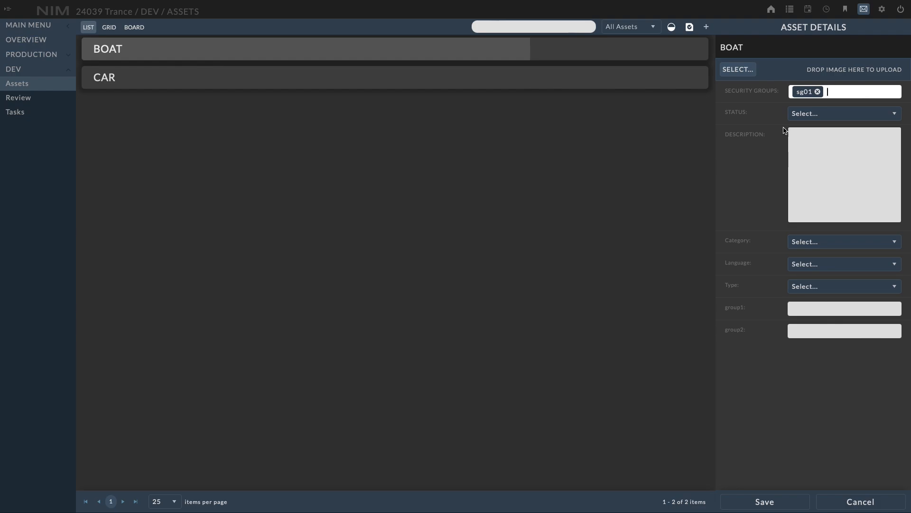
Set BOAT's status to NOT STARTED, description to "This is my boat" and category to Prop, and save the details.
click(860, 117)
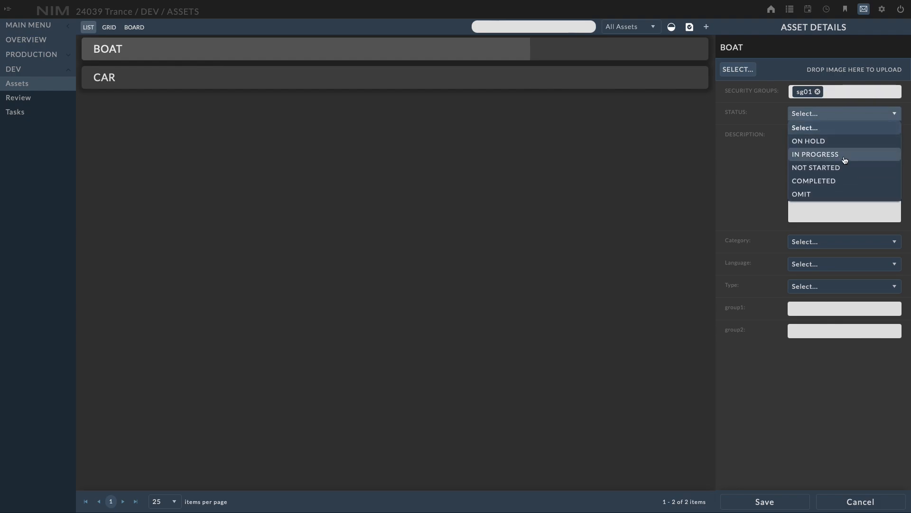
click(843, 157)
click(847, 154)
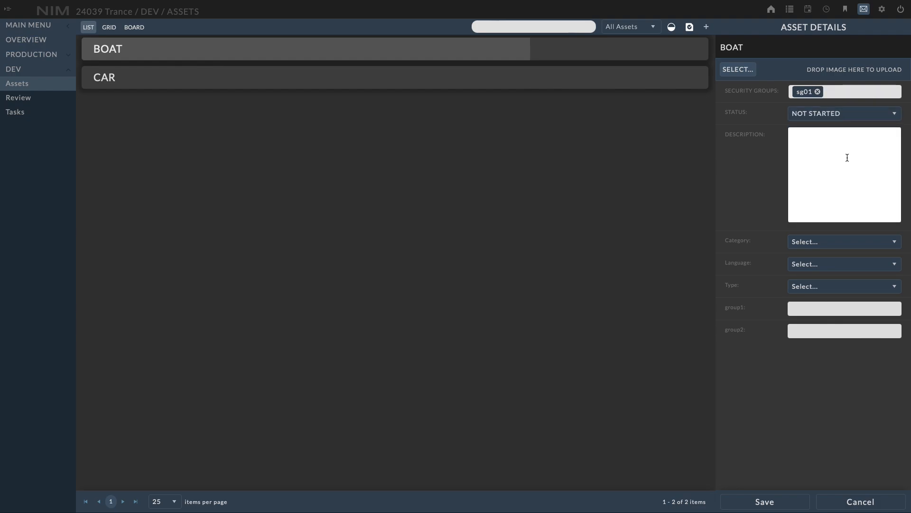
text(This is my boat)
click(828, 248)
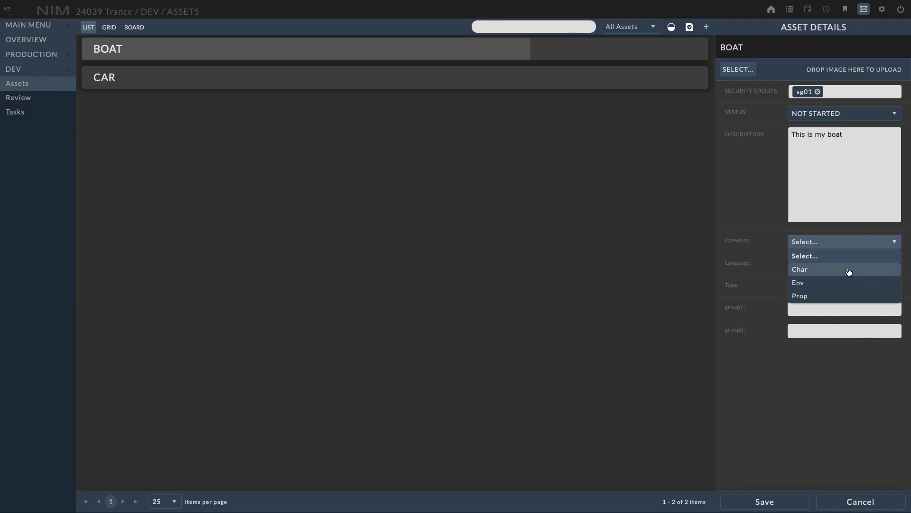
click(842, 299)
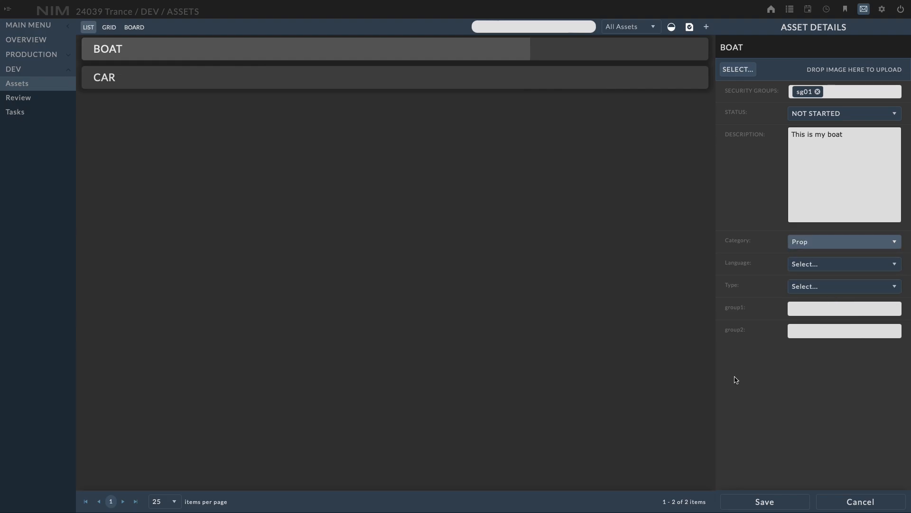
click(784, 501)
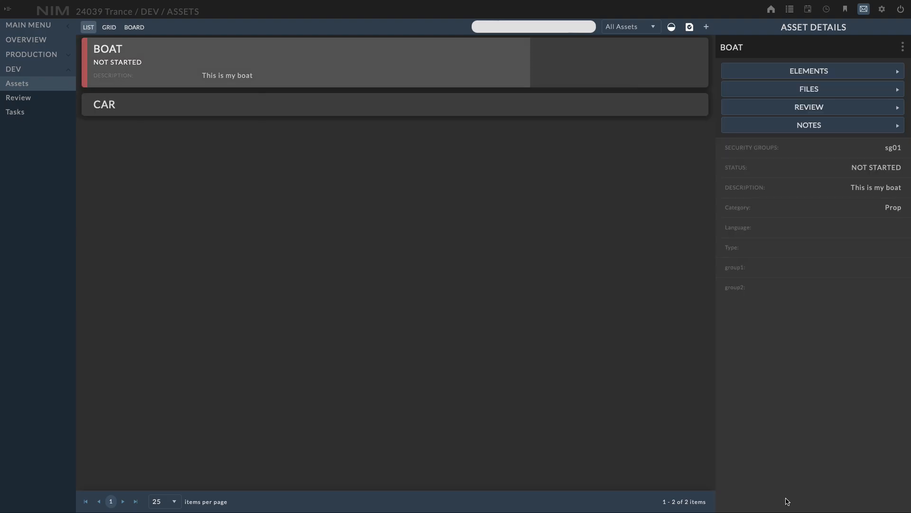
Edit the BOAT asset again and upload the boat picture as its image.
click(902, 46)
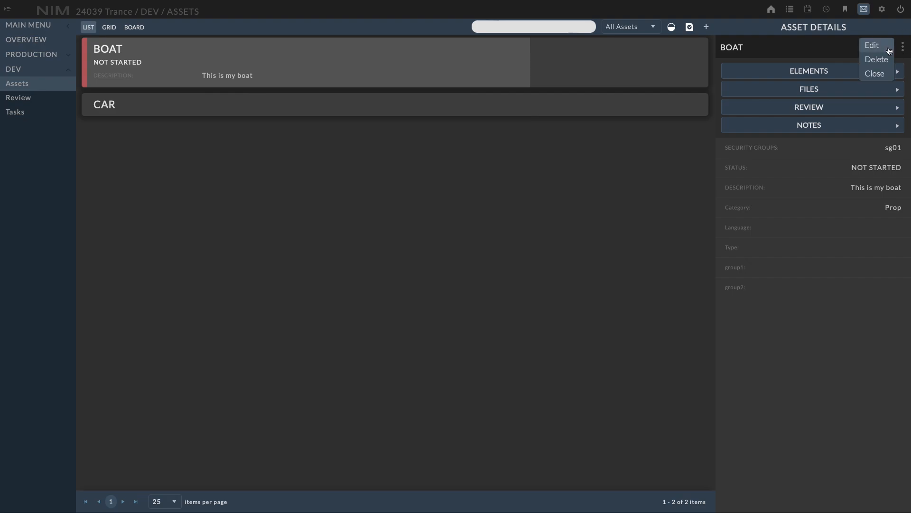
click(890, 50)
drag(909, 75, 853, 70)
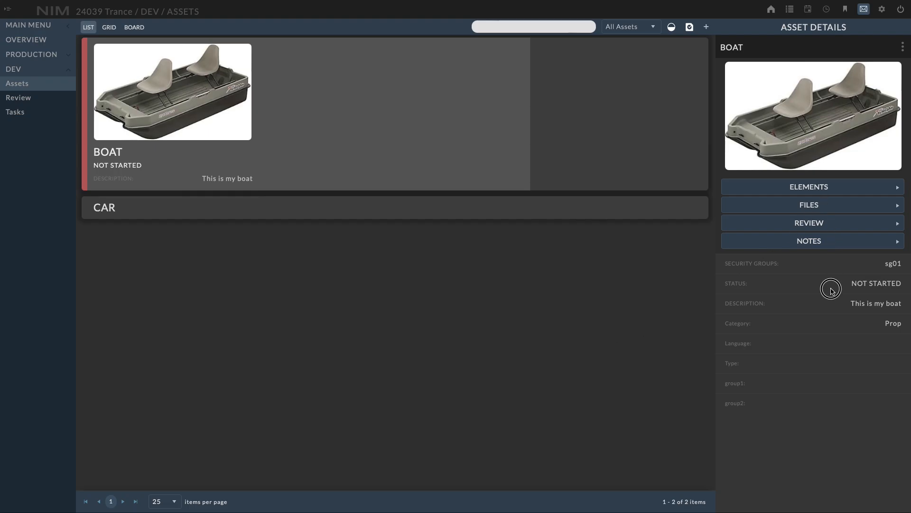
Look through BOAT's elements, files, review items and notes, and return to the asset list.
click(812, 187)
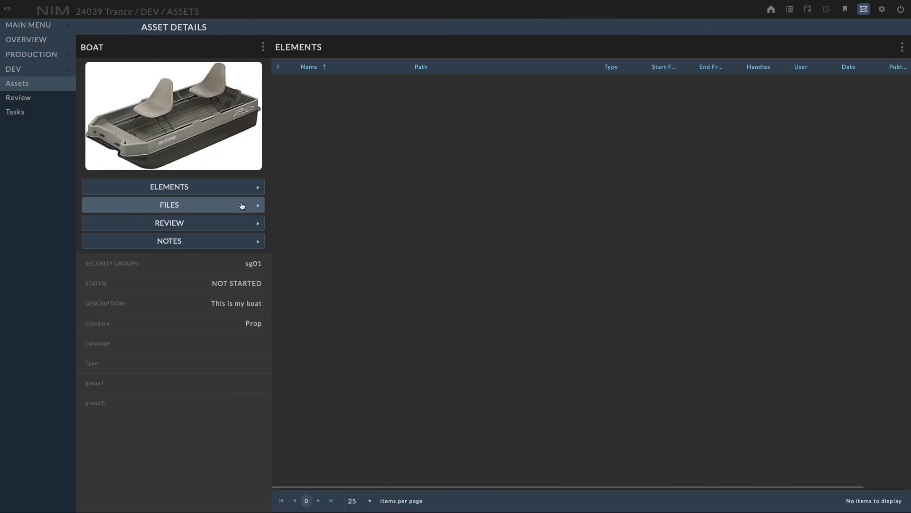
click(242, 205)
click(243, 224)
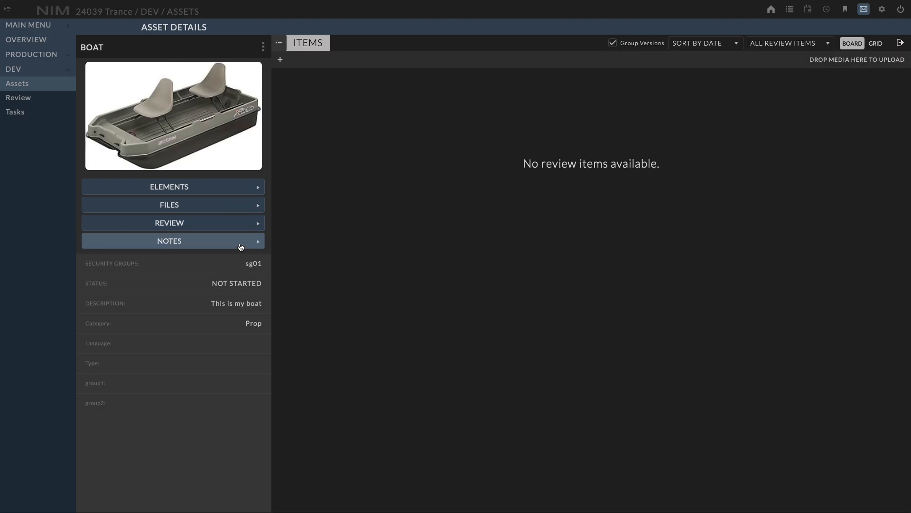
click(240, 242)
click(233, 186)
click(903, 48)
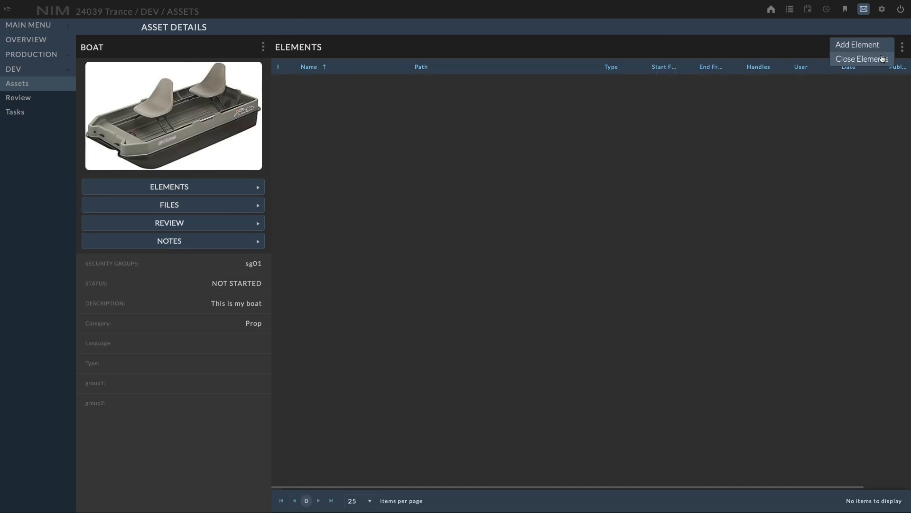
click(882, 58)
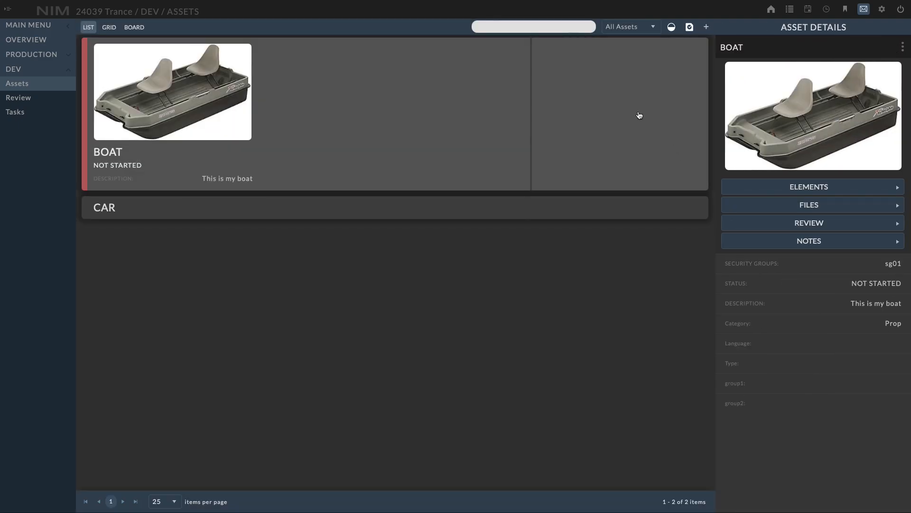
Add the note "Let's build this boat." to the BOAT asset.
click(639, 116)
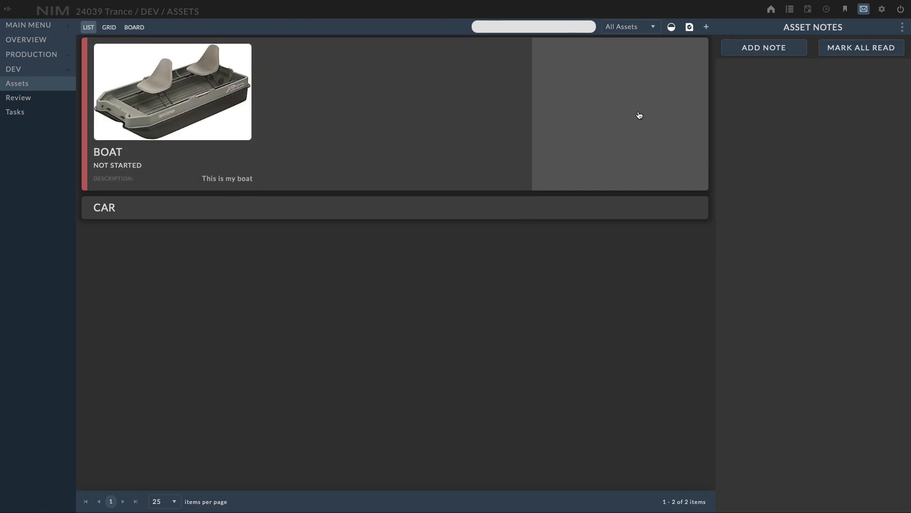
click(773, 50)
text(4et's build this boat.)
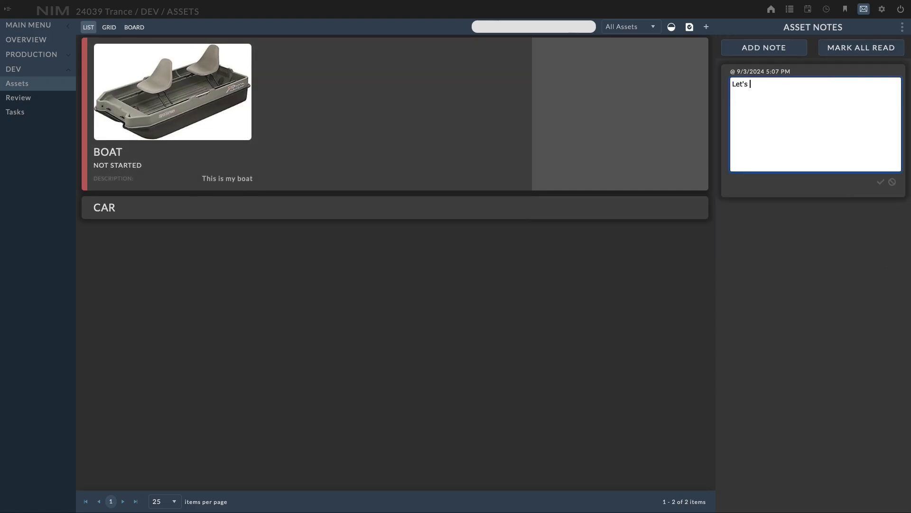
click(882, 182)
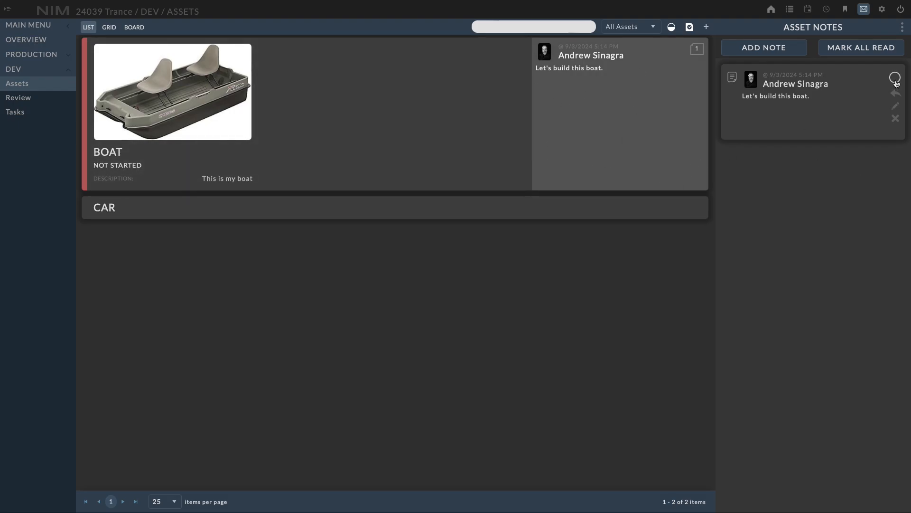
Mark the BOAT note as read and reply to it with "Let's do it.".
click(895, 78)
click(895, 93)
click(800, 177)
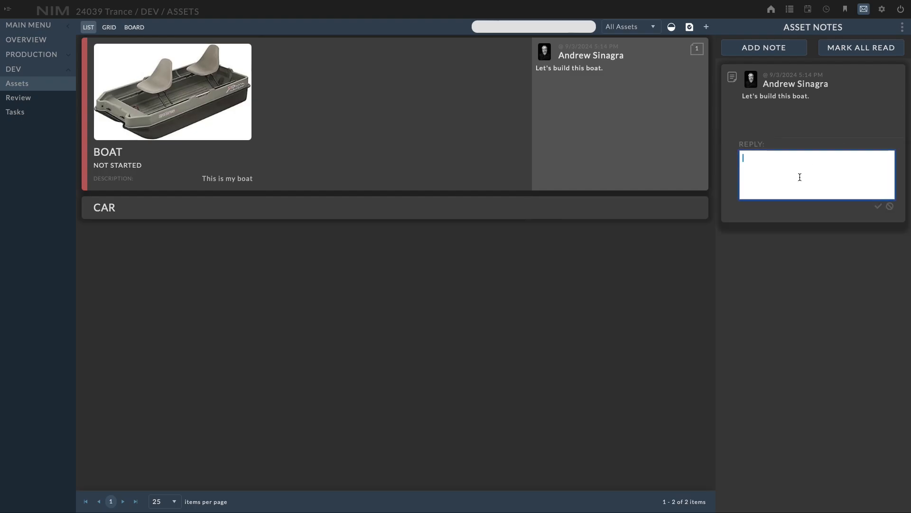
text(Let's do it.)
click(877, 207)
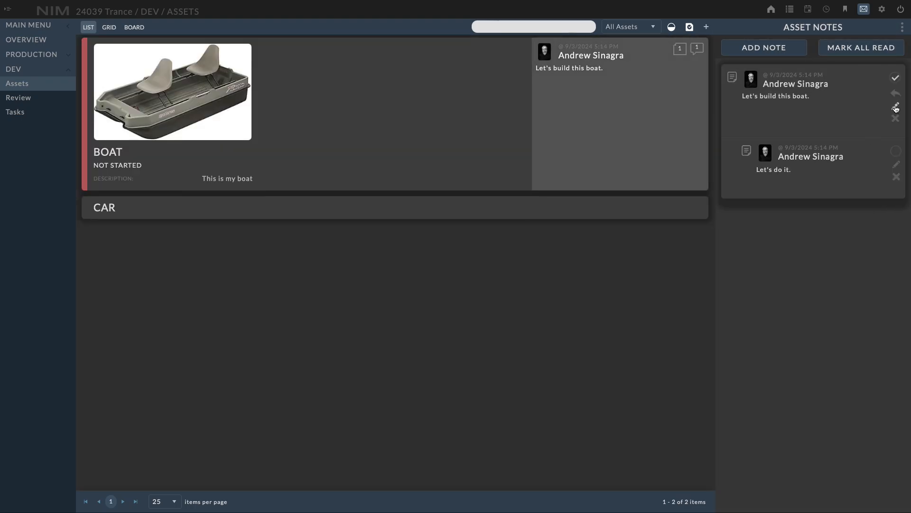
click(895, 107)
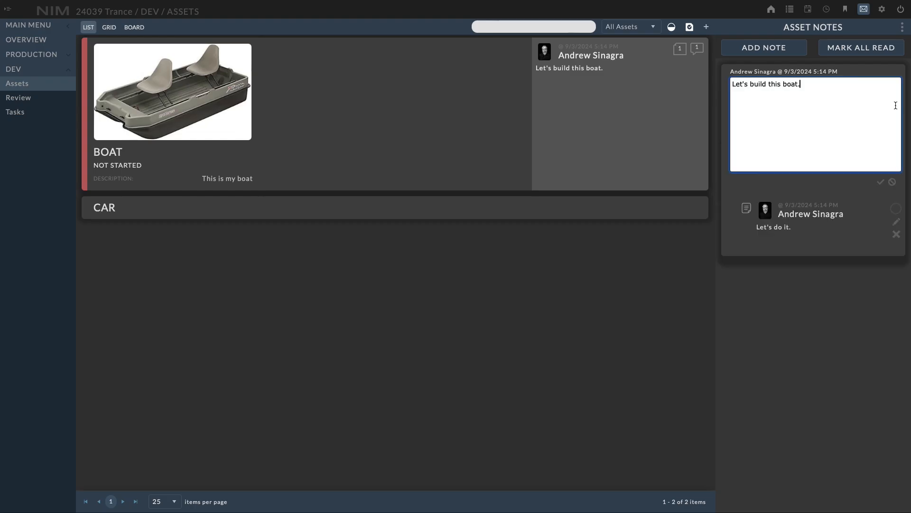
click(895, 186)
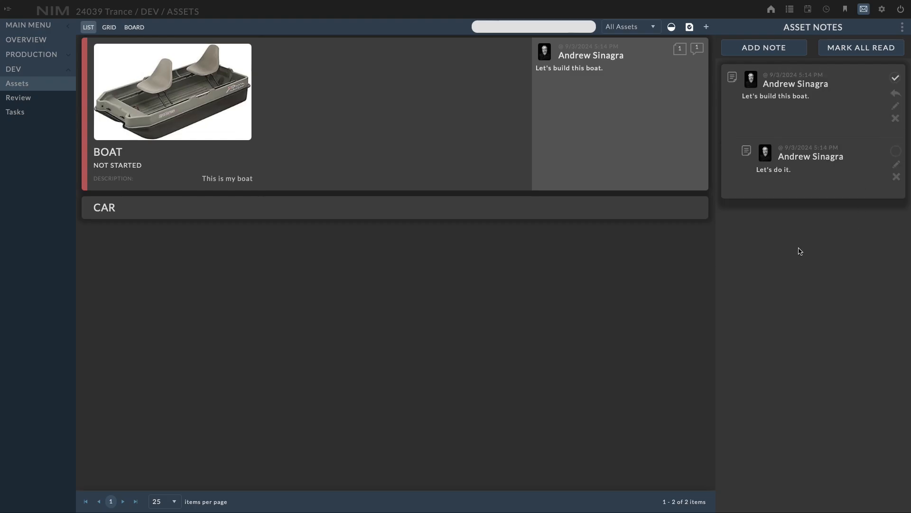
Assign the In Progress status to the BOAT asset.
click(671, 27)
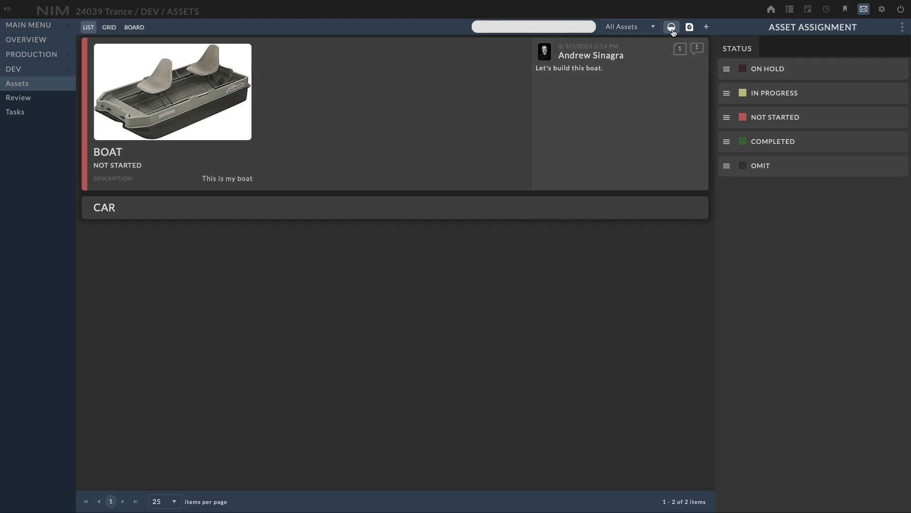
drag(727, 93, 400, 114)
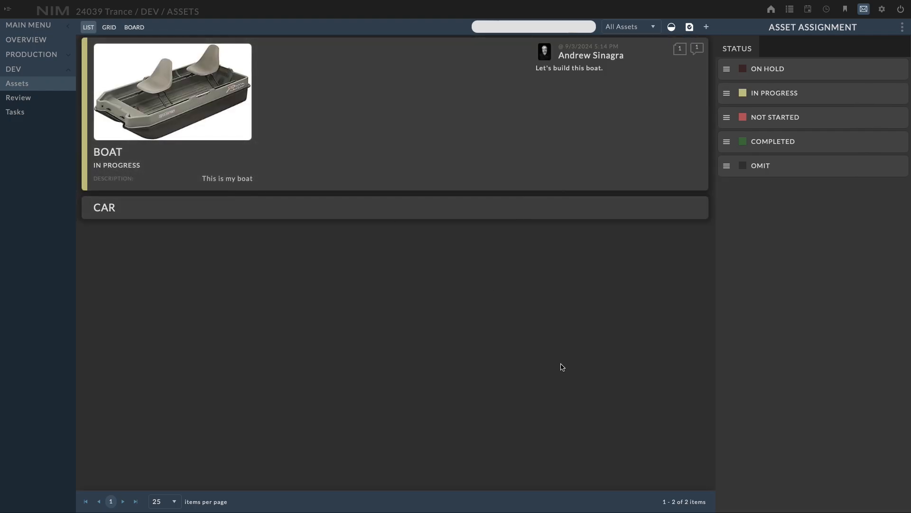
Add a show named EP01 to the job configuration with a TRT of 00:01:00 and previs set to Yes.
click(61, 55)
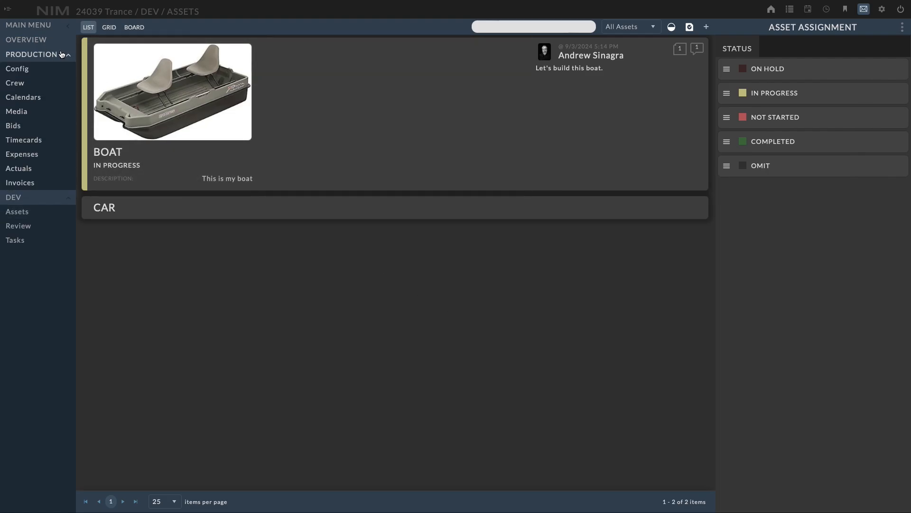
click(60, 72)
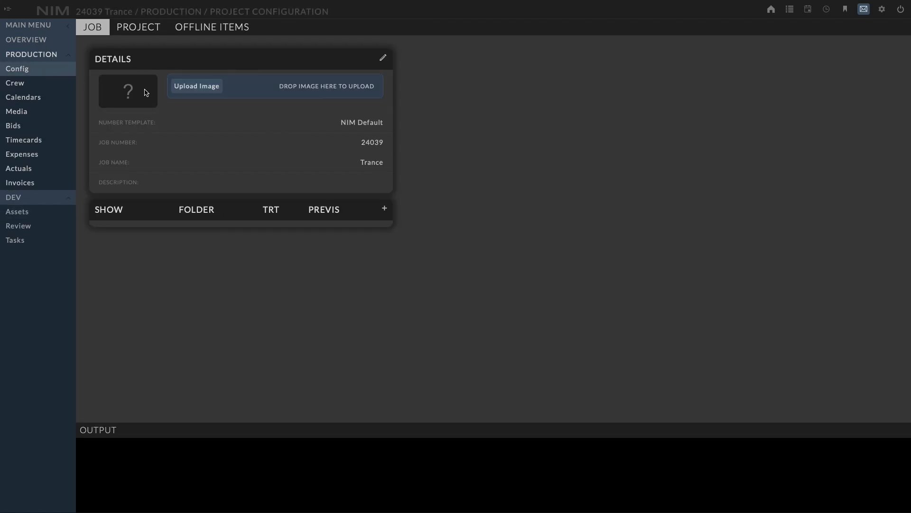
click(384, 208)
click(108, 234)
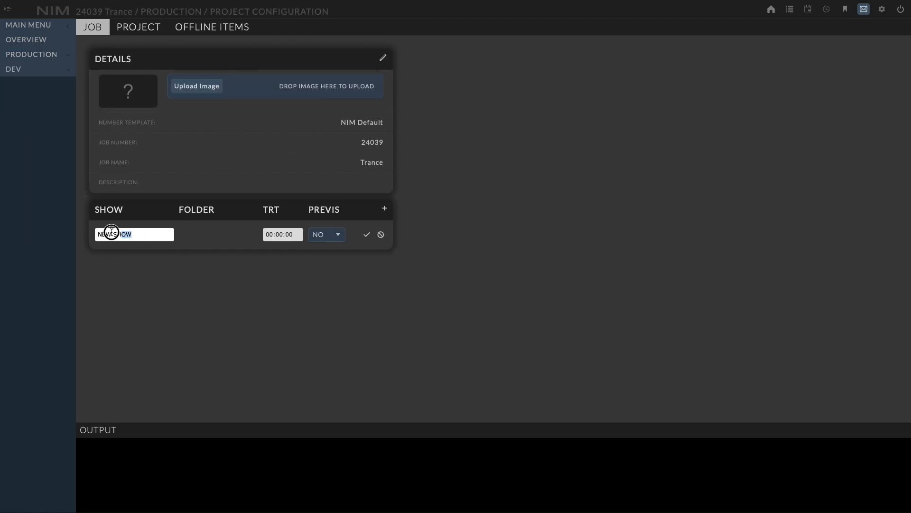
text(EP01)
click(281, 234)
text(1)
click(319, 233)
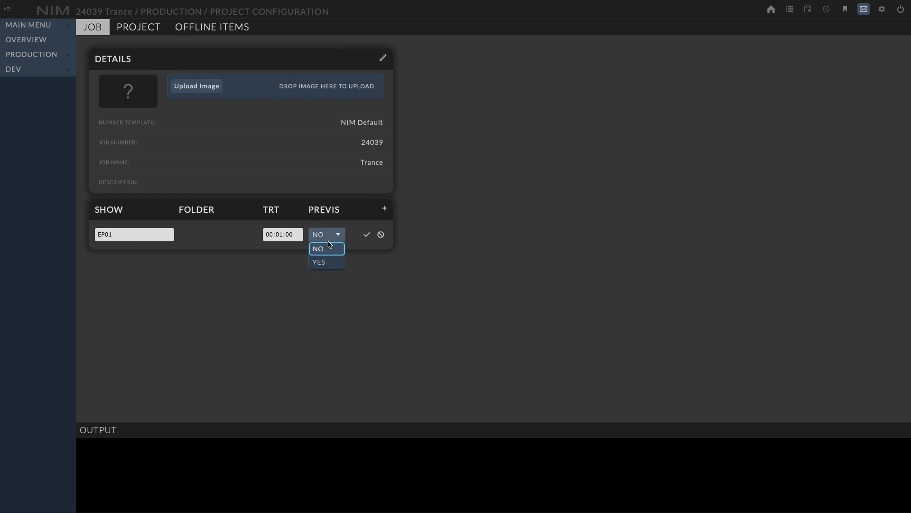
click(330, 263)
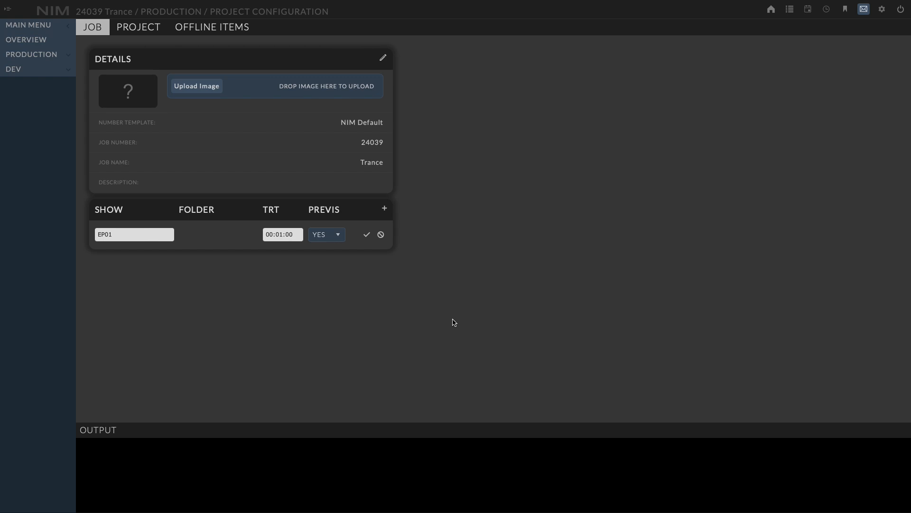
click(367, 235)
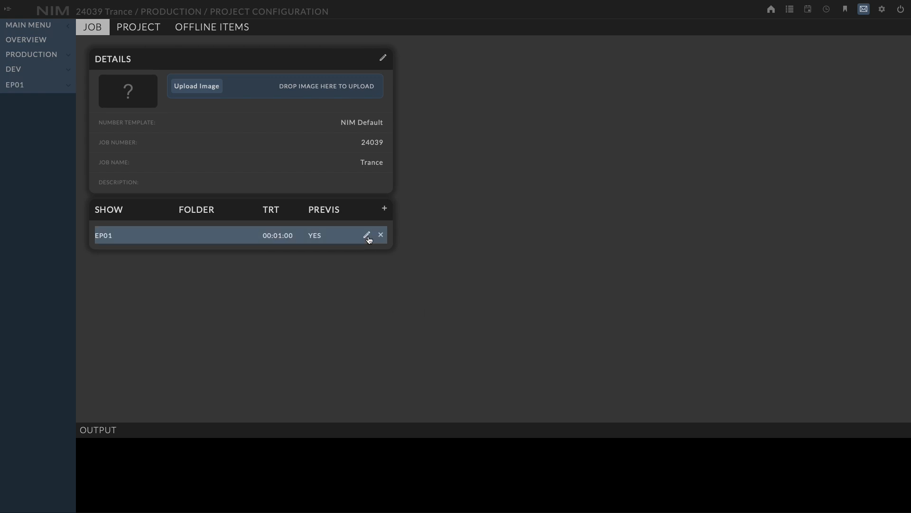
Add a second show named EP02 with a TRT of 00:01:00, leaving previs at No.
click(384, 209)
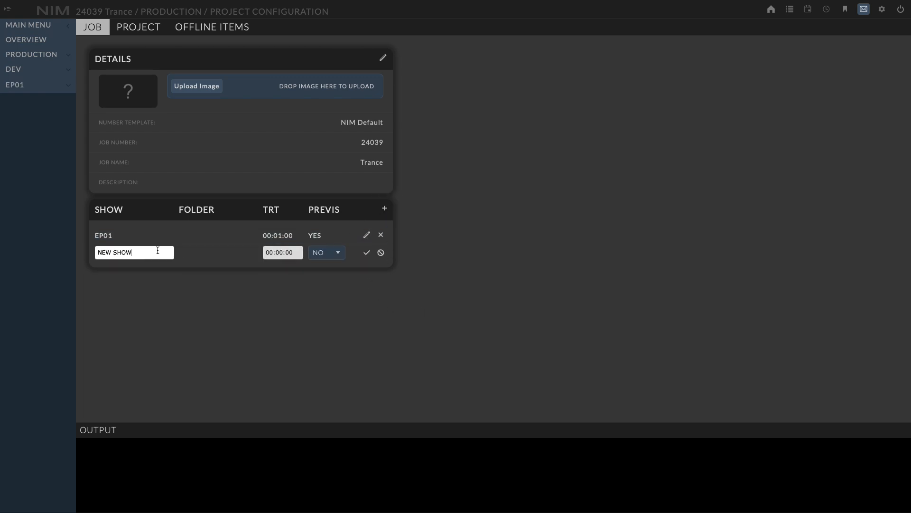
drag(158, 250, 96, 250)
text(EP02)
drag(280, 252, 283, 253)
text(1)
click(368, 309)
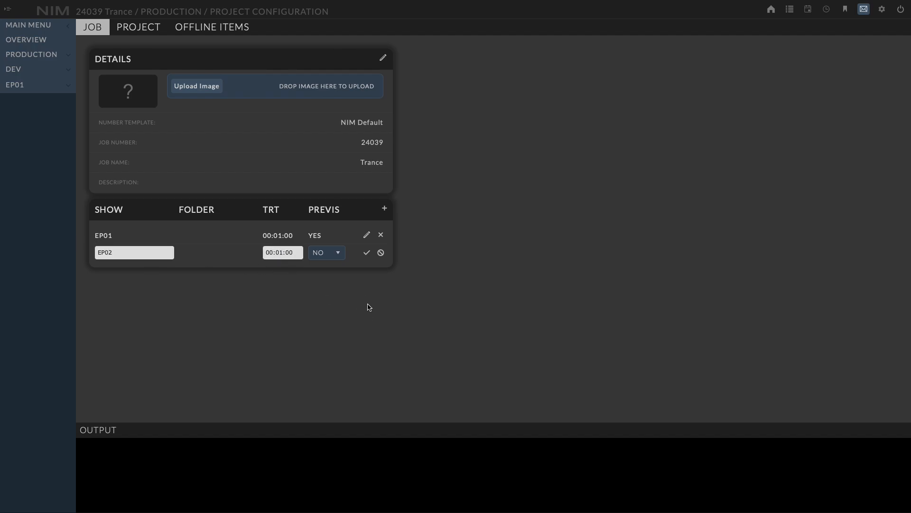
click(366, 252)
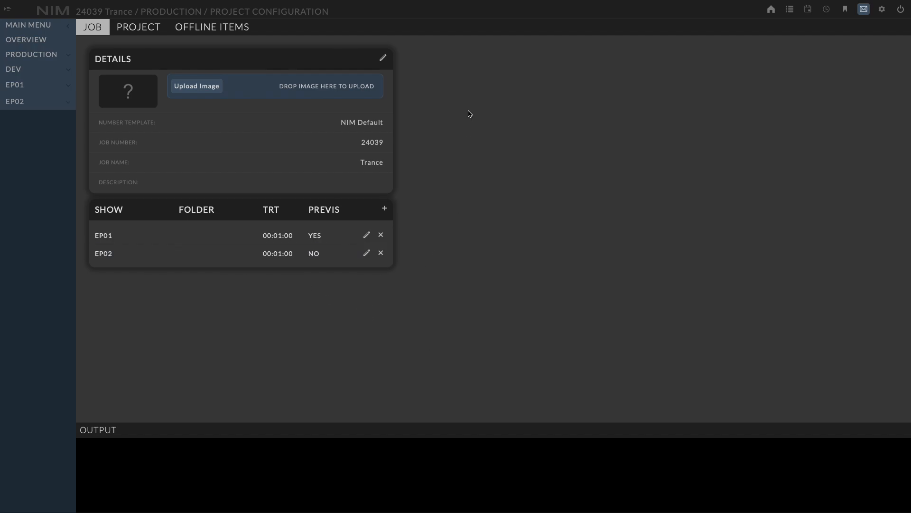
Add Local Storage 1 as a server in the job's project configuration.
click(135, 34)
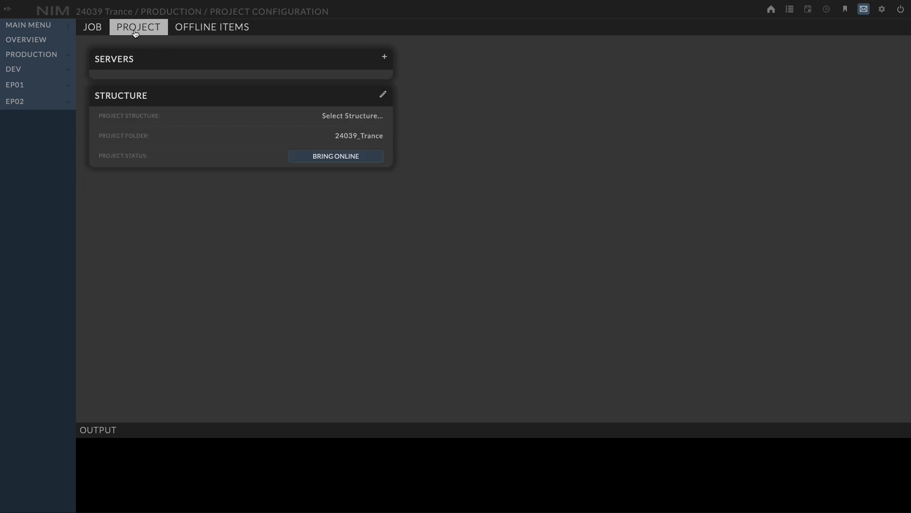
click(385, 57)
click(223, 81)
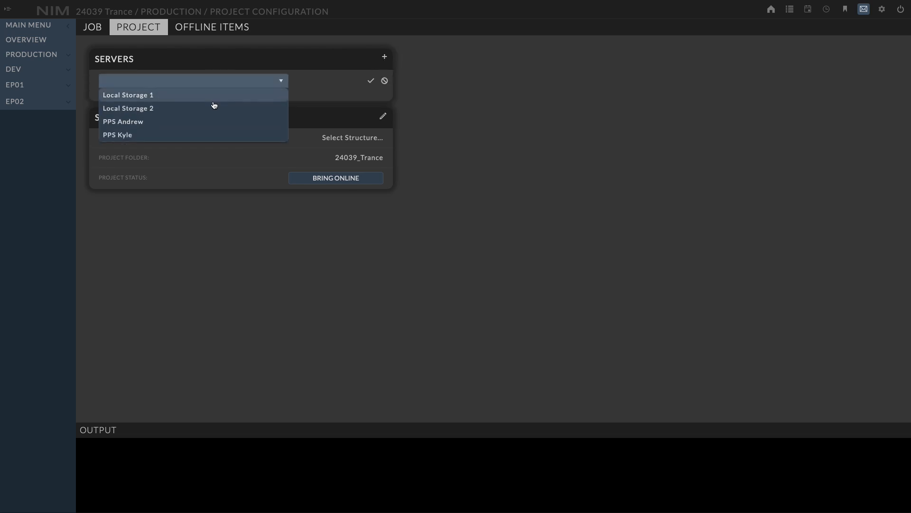
click(212, 107)
click(211, 83)
click(204, 99)
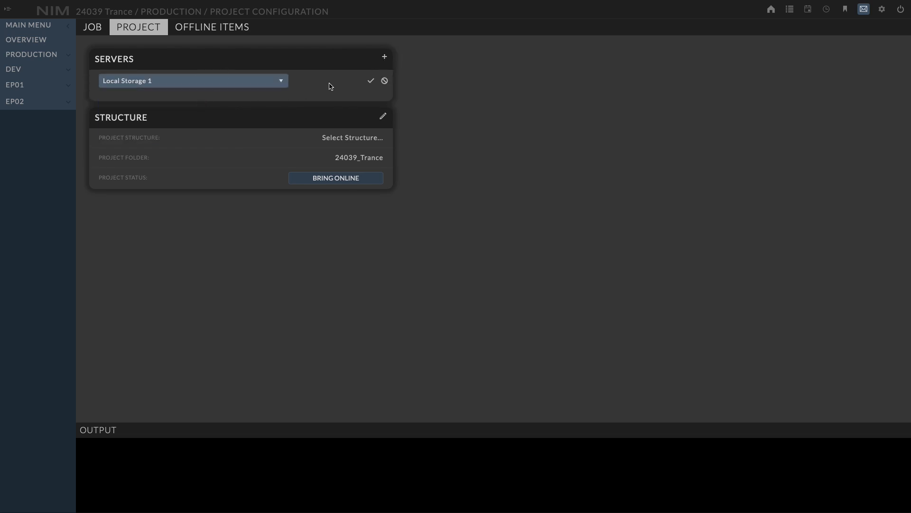
click(371, 80)
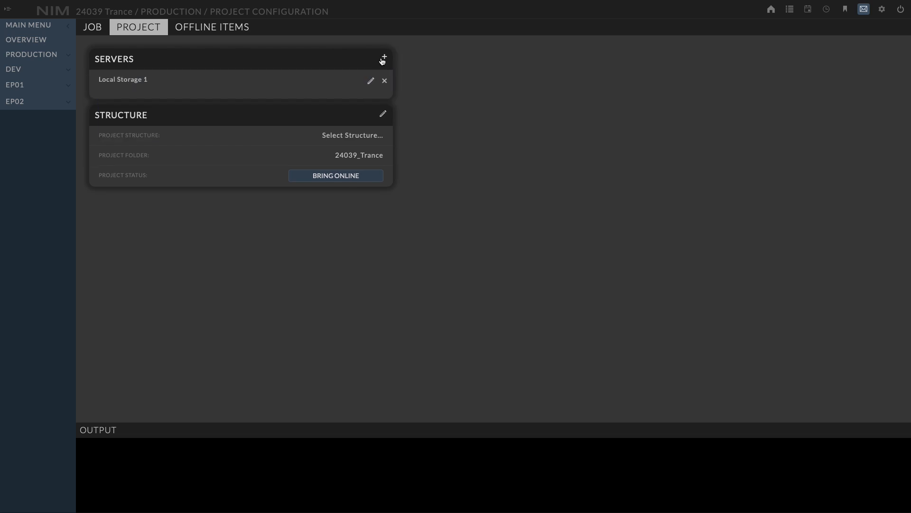
Add Local Storage 2 as another project server.
click(385, 56)
click(243, 84)
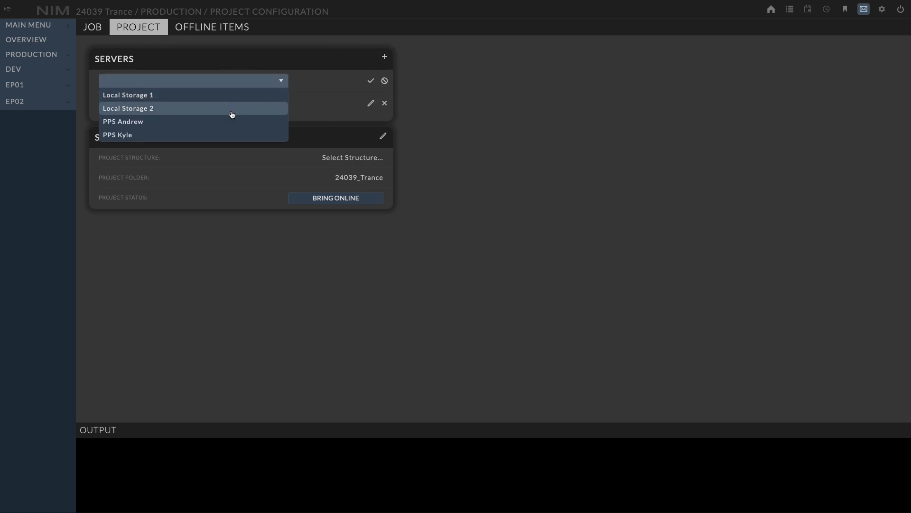
click(231, 109)
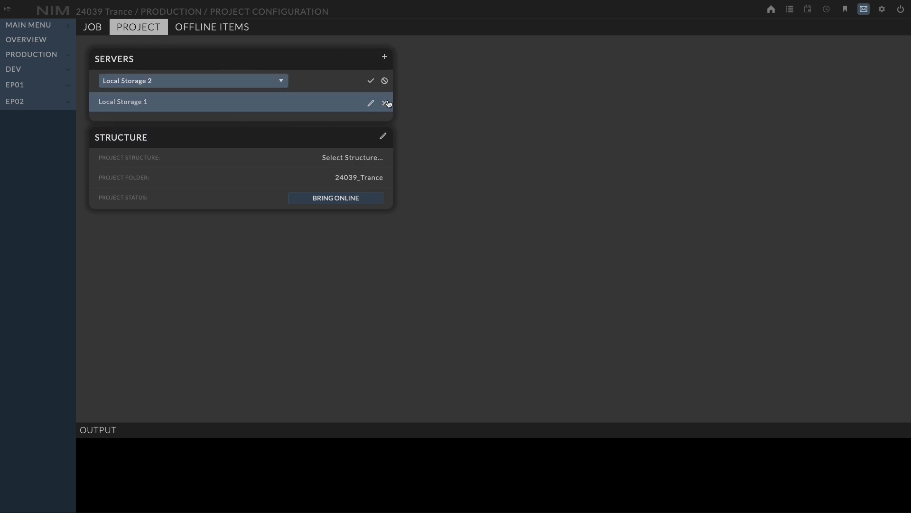
Set the project structure to NIM VFX Structure and bring the project online.
click(382, 137)
click(351, 158)
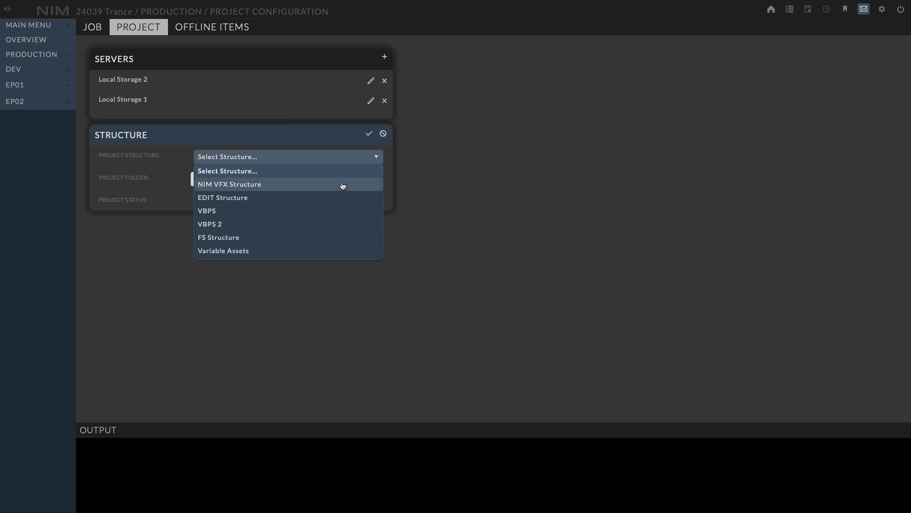
click(343, 184)
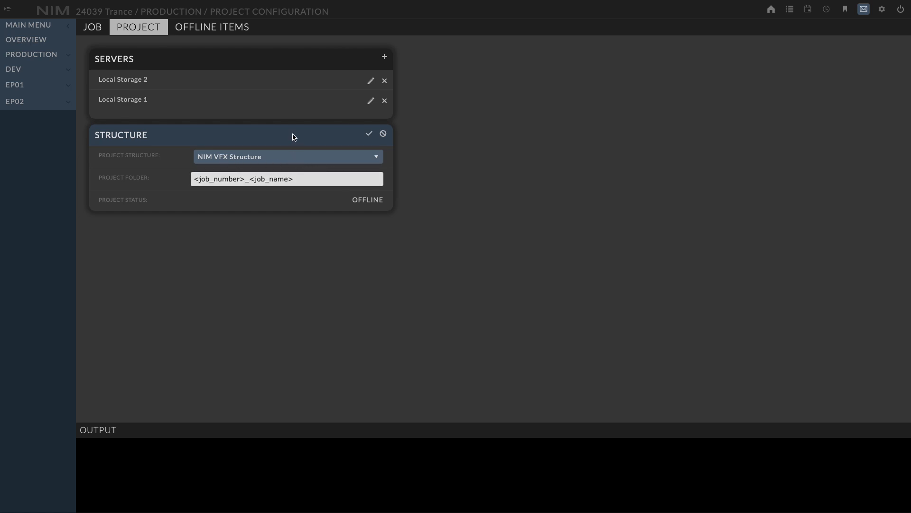
click(368, 135)
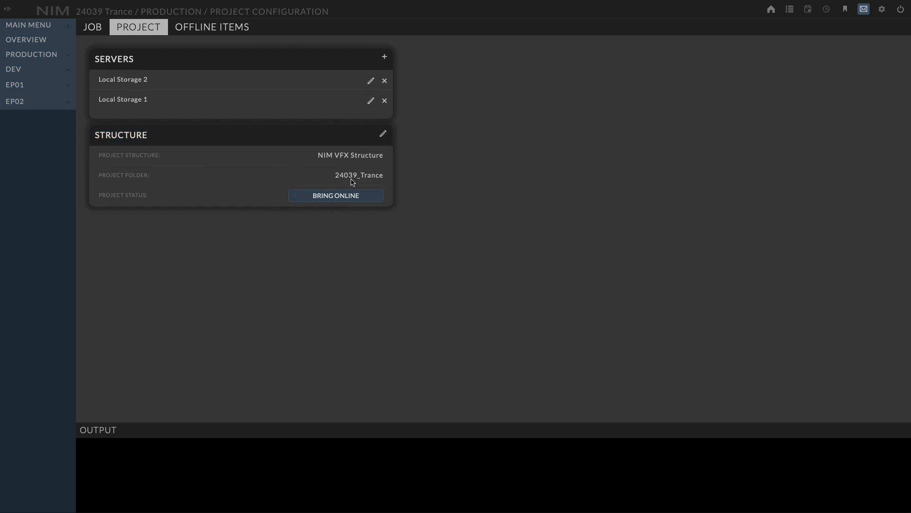
click(369, 195)
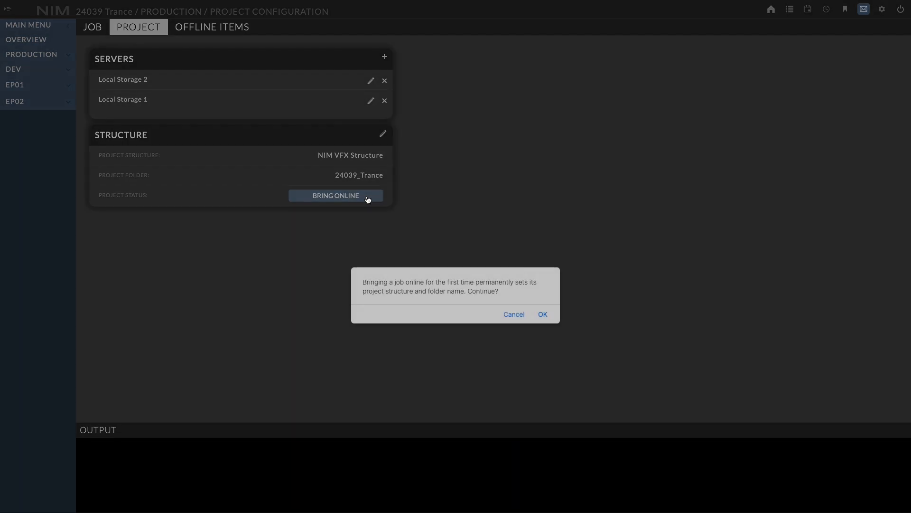
click(544, 315)
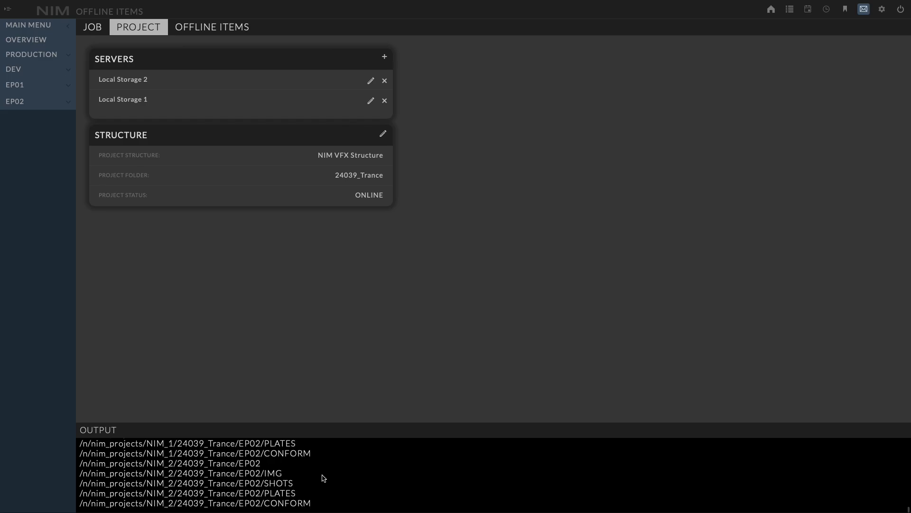
Create shots in EP01's sequence with prefix SH, numbers 1-3,5-7,9, offset 10, separator _ and padding 3.
click(34, 85)
click(50, 159)
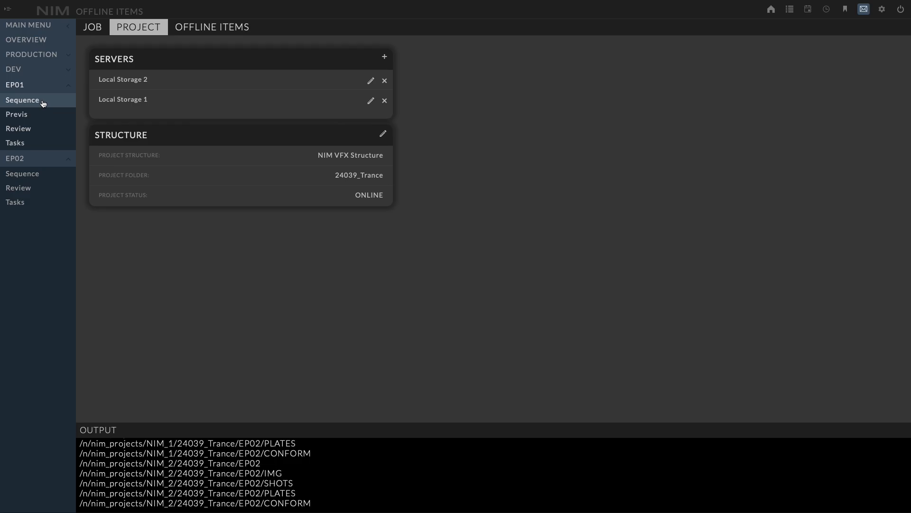
click(42, 104)
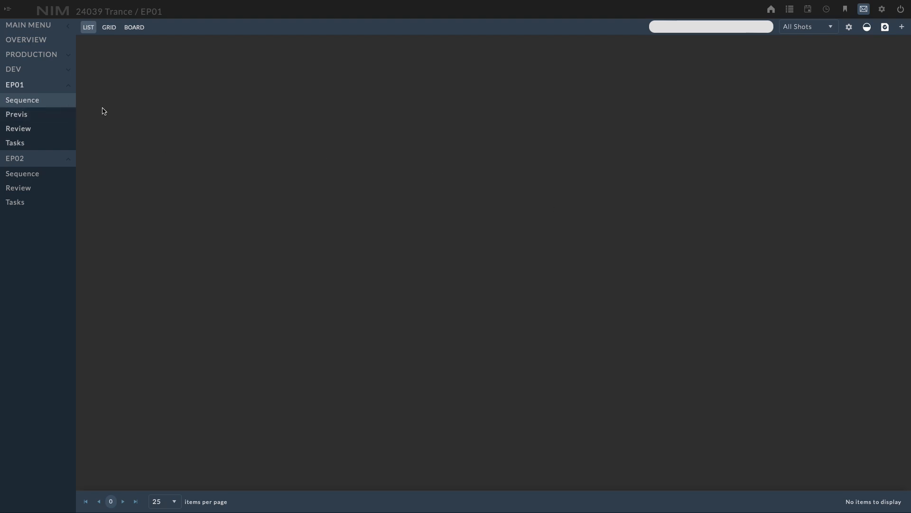
click(901, 27)
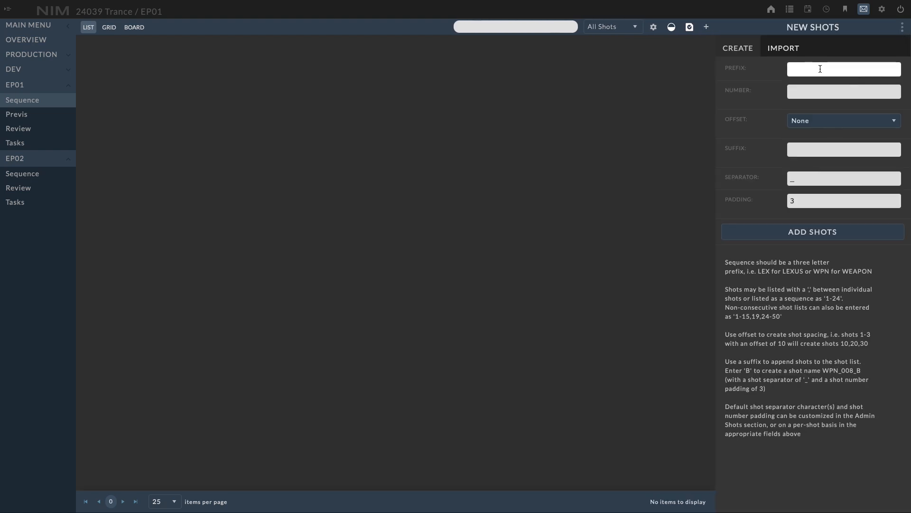
text(SH)
key(Tab)
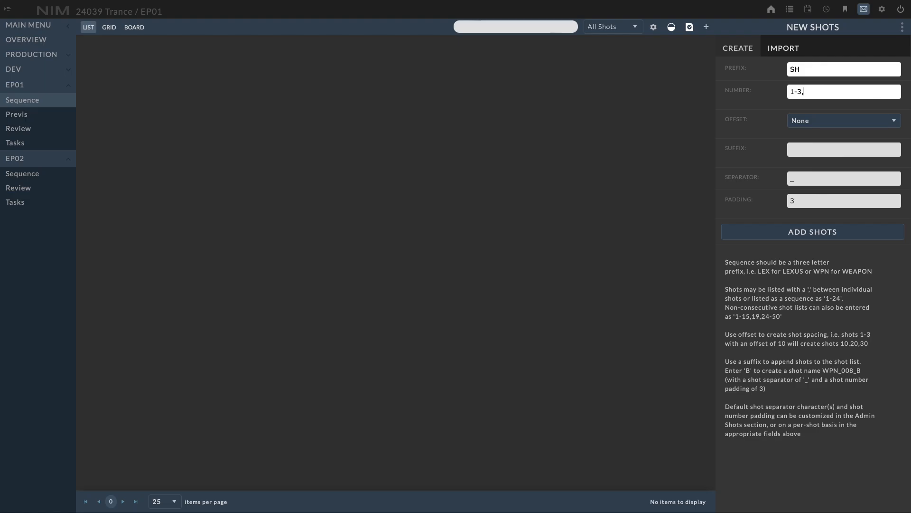
text(1-3,5-7,9)
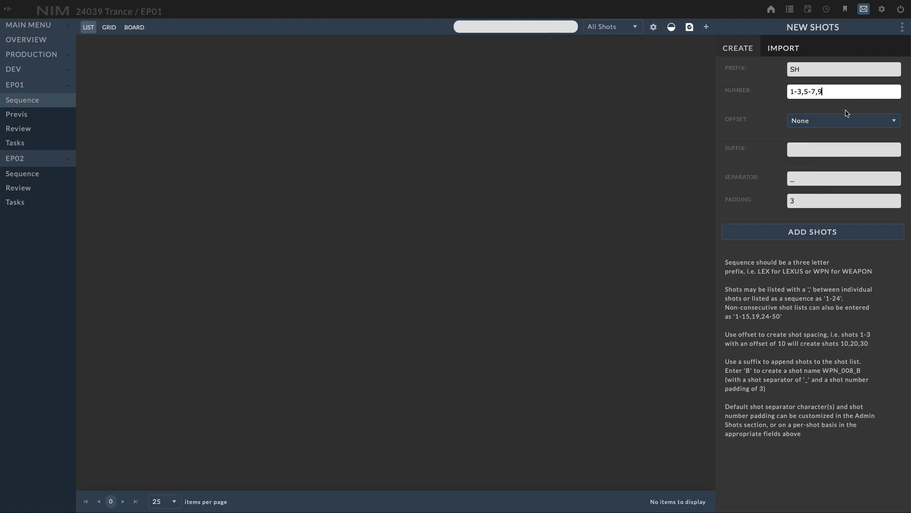
click(859, 121)
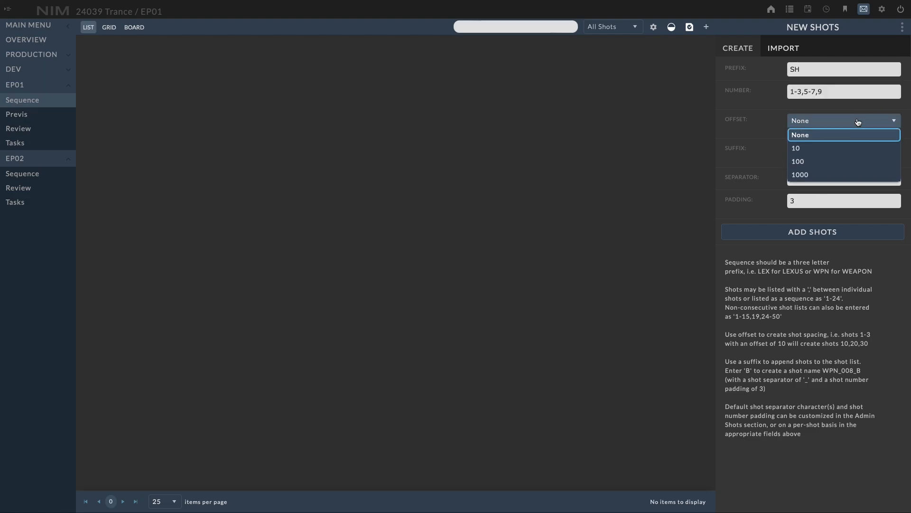
click(816, 148)
click(815, 147)
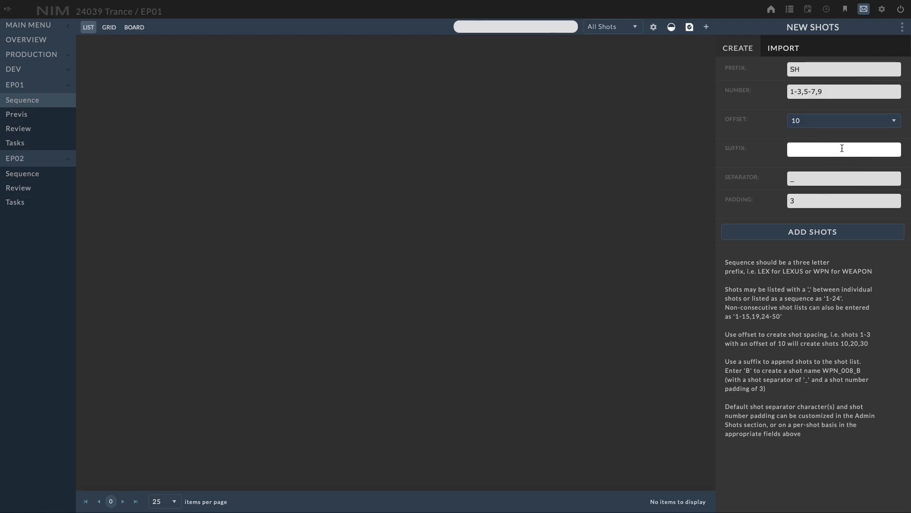
click(816, 182)
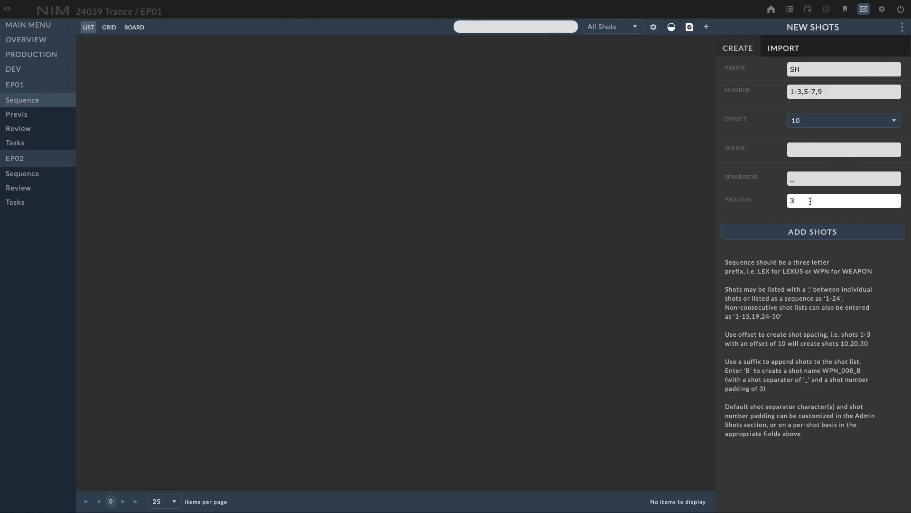
click(823, 232)
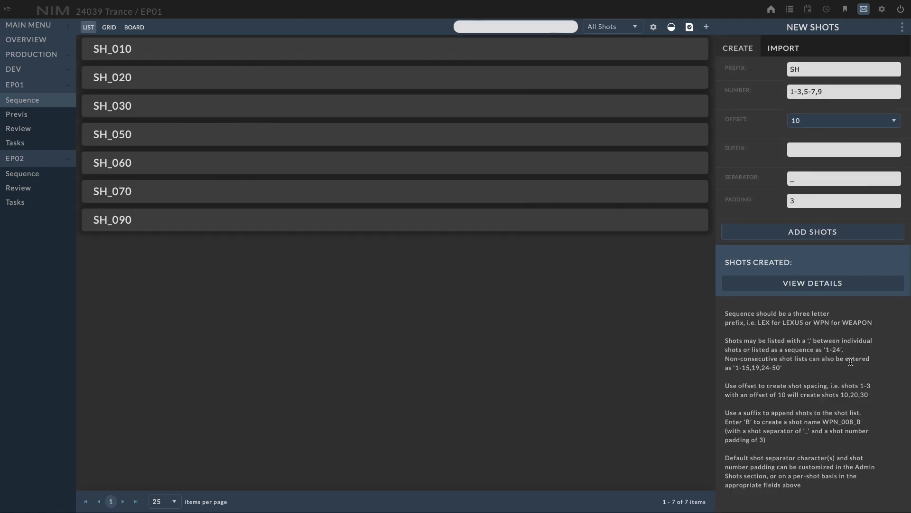
Review the folder paths created for the new EP01 shots, and return to the shot list.
click(830, 283)
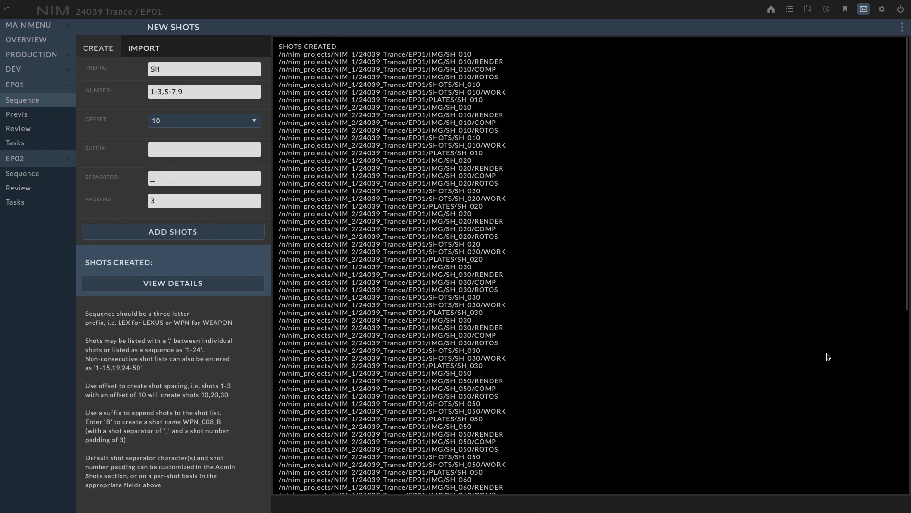
drag(905, 128, 893, 83)
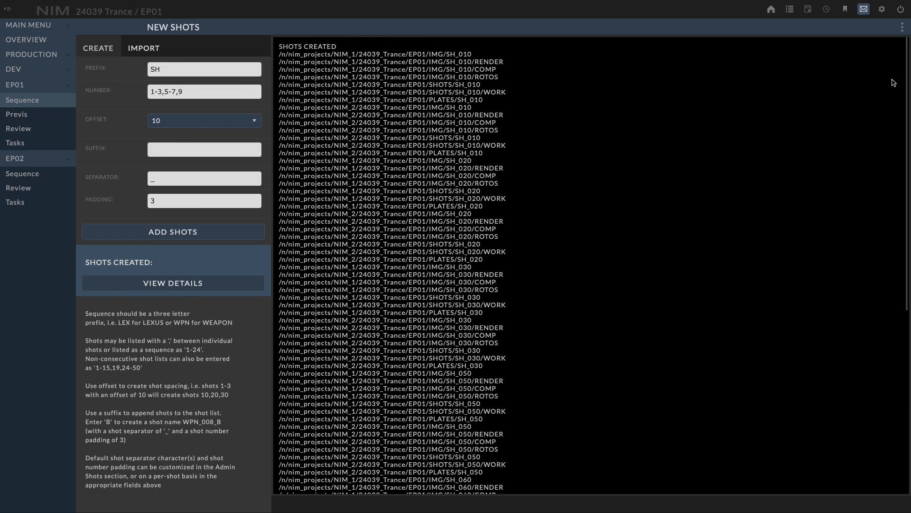
click(902, 27)
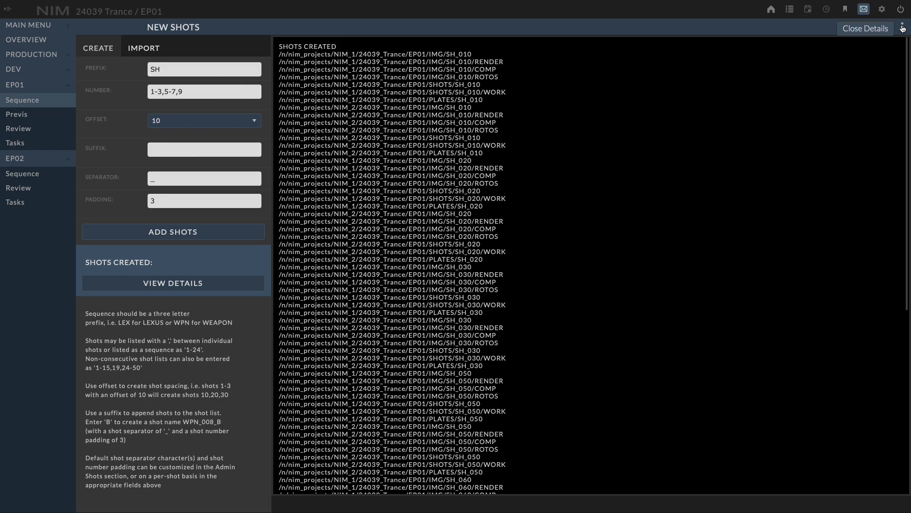
click(872, 29)
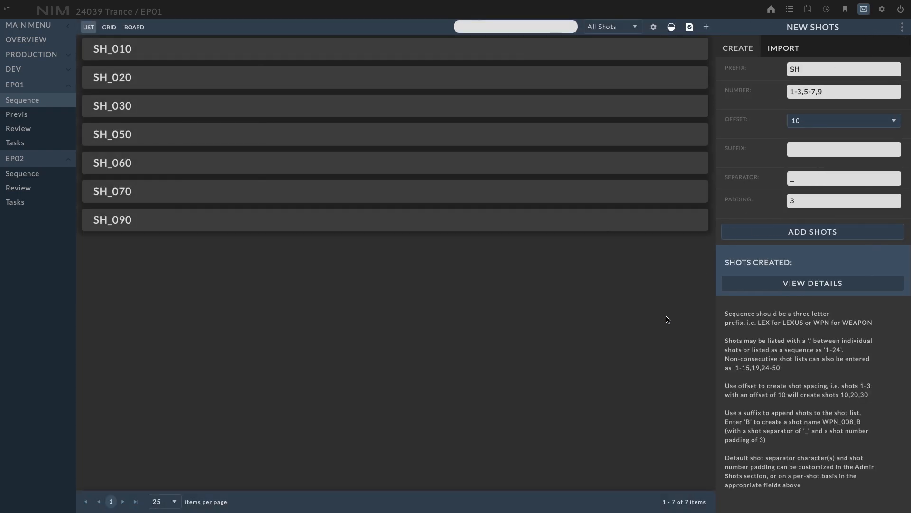
Inspect SH_010's shot details, and assign the Not Started status to shots SH_010 and SH_020.
click(267, 45)
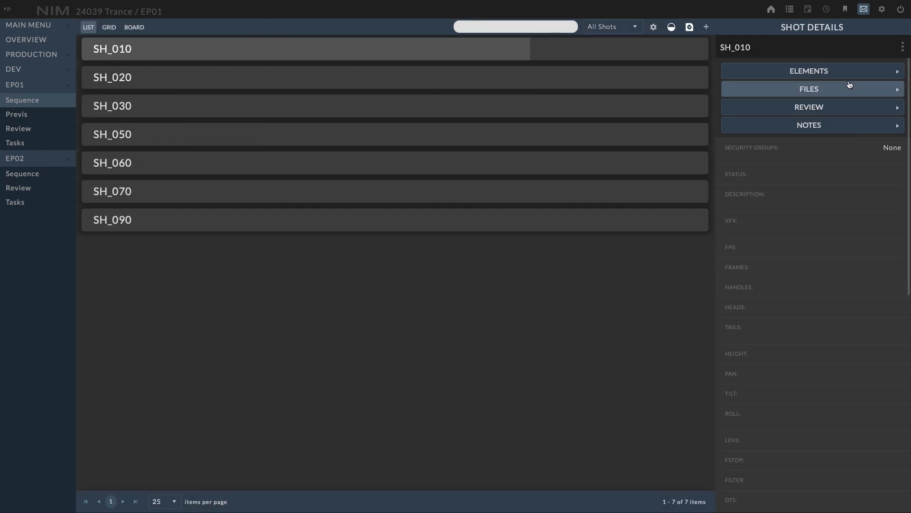
drag(908, 130, 907, 101)
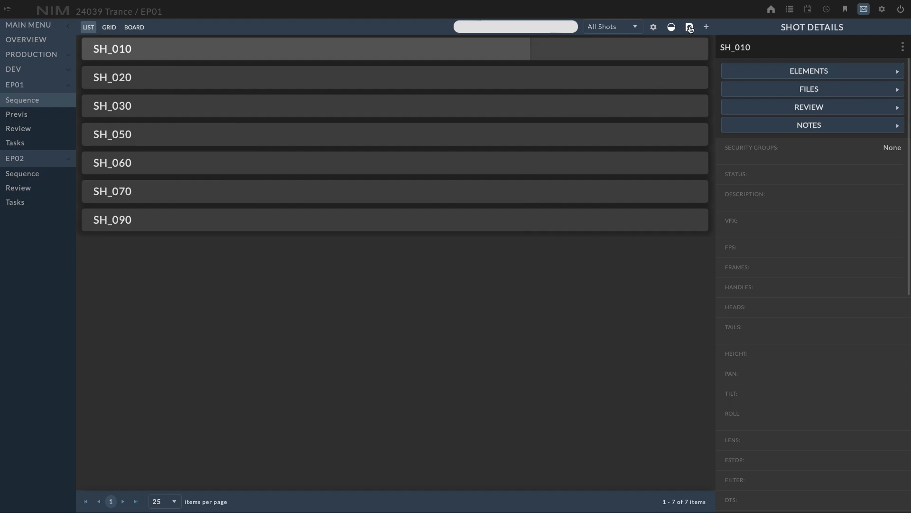
click(671, 27)
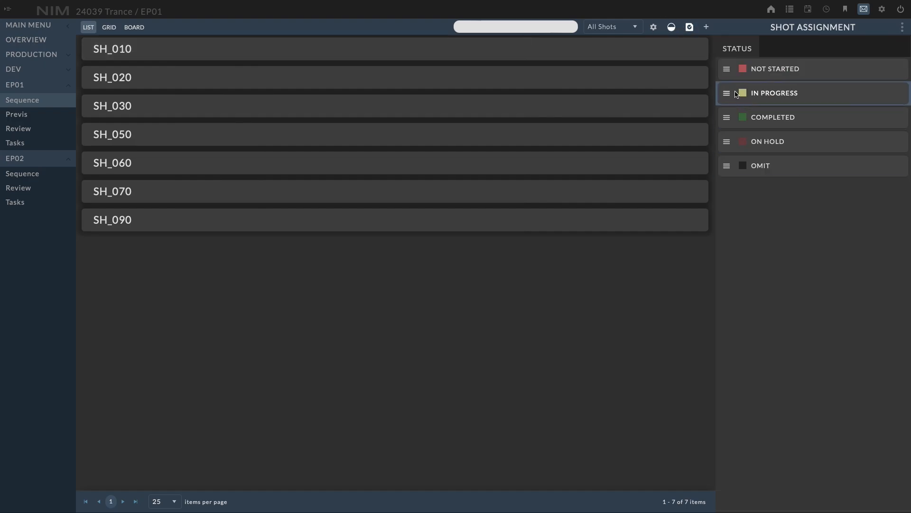
drag(727, 68, 627, 90)
In the grid view, assign the Not Started status to shots SH_030 through SH_090.
click(108, 28)
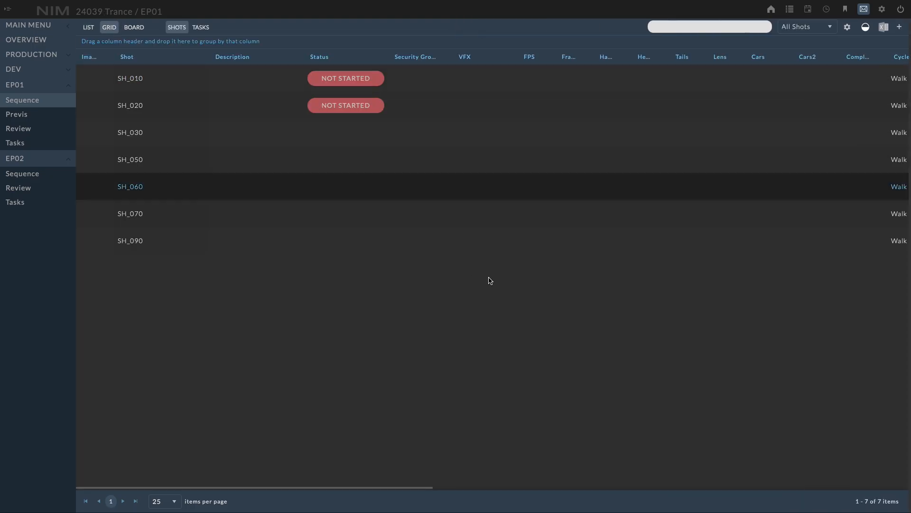
click(326, 127)
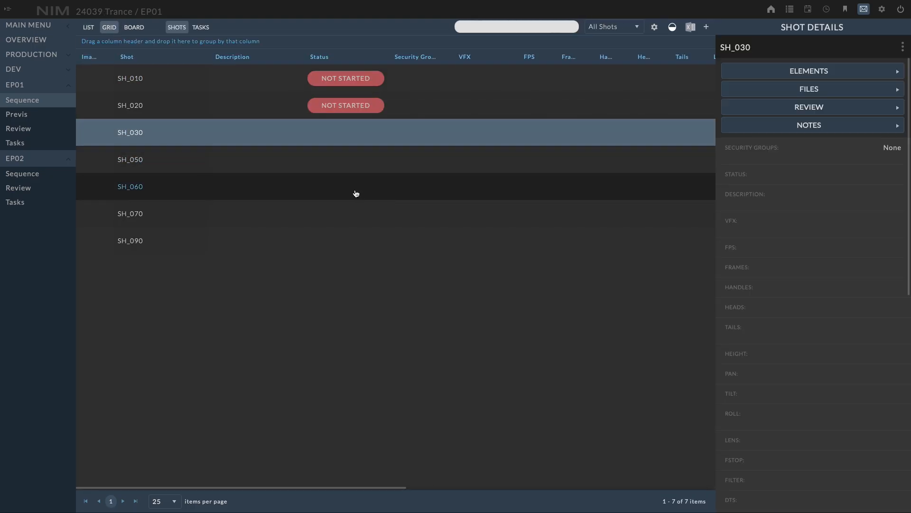
shift+click(354, 244)
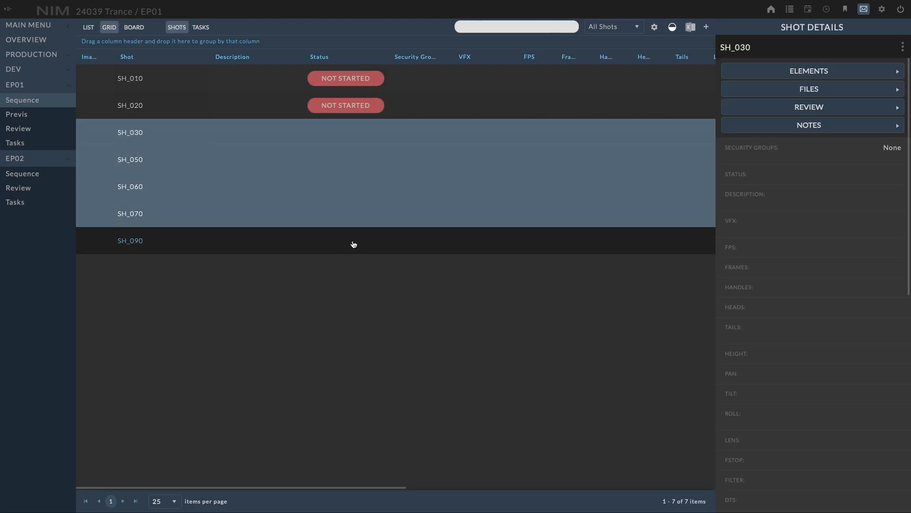
click(672, 27)
drag(755, 69, 518, 183)
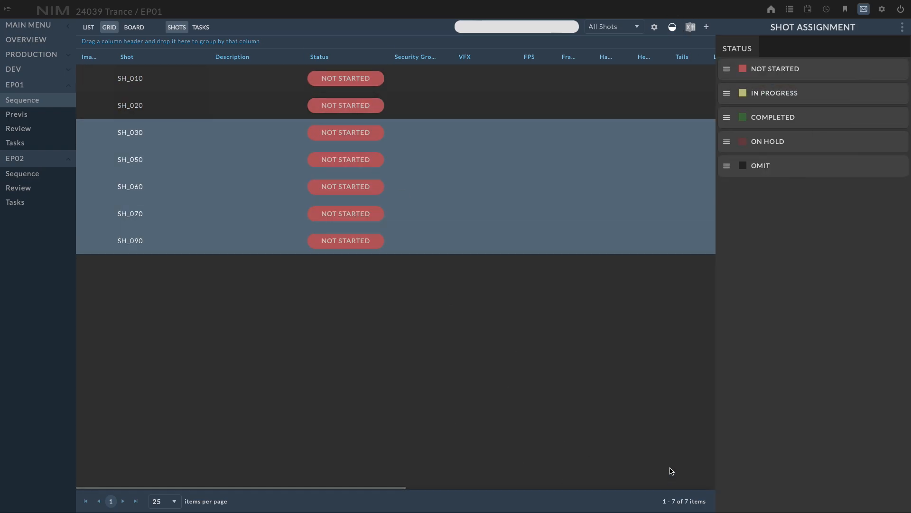
Set the FPS of all EP01 shots, SH_010 through SH_090, to 24 in one batch edit and save.
click(387, 75)
shift+click(416, 241)
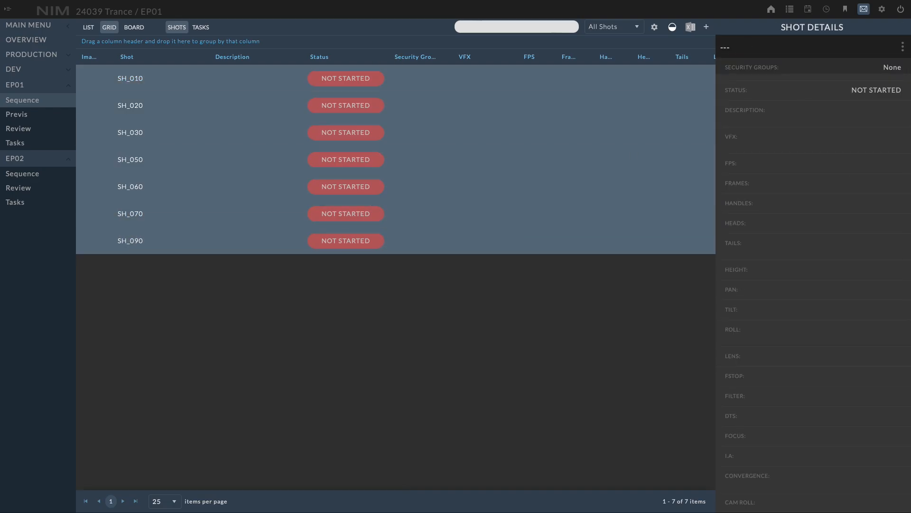
click(902, 47)
click(880, 49)
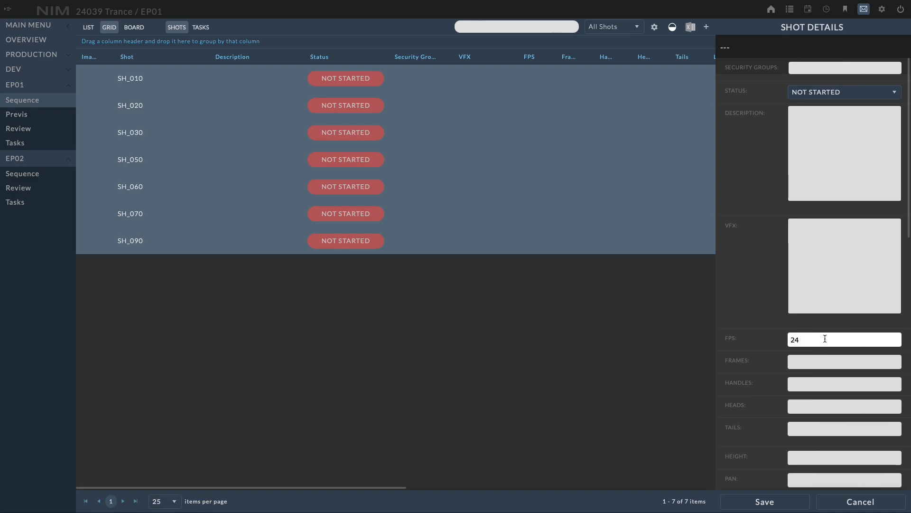
click(783, 500)
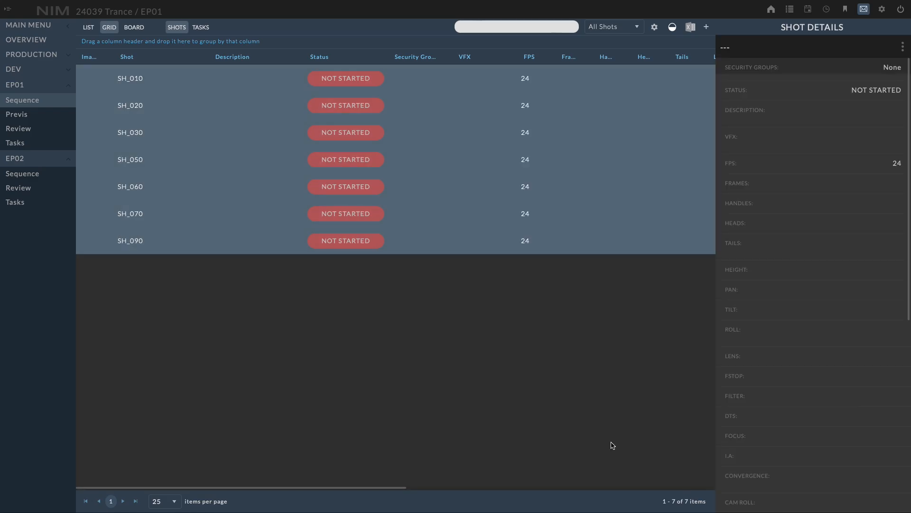
Generate the missing shot icons from the plates on Local Storage 1, and close the icon settings.
click(425, 88)
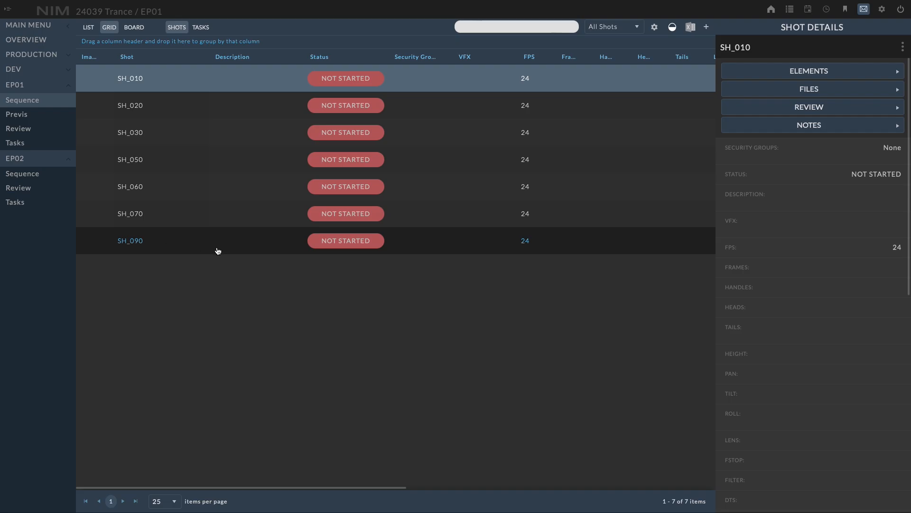
click(903, 47)
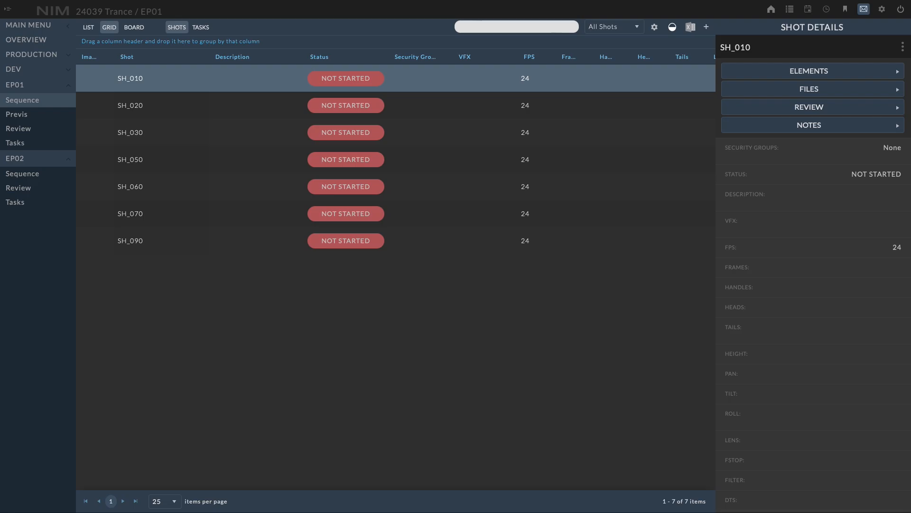
click(657, 30)
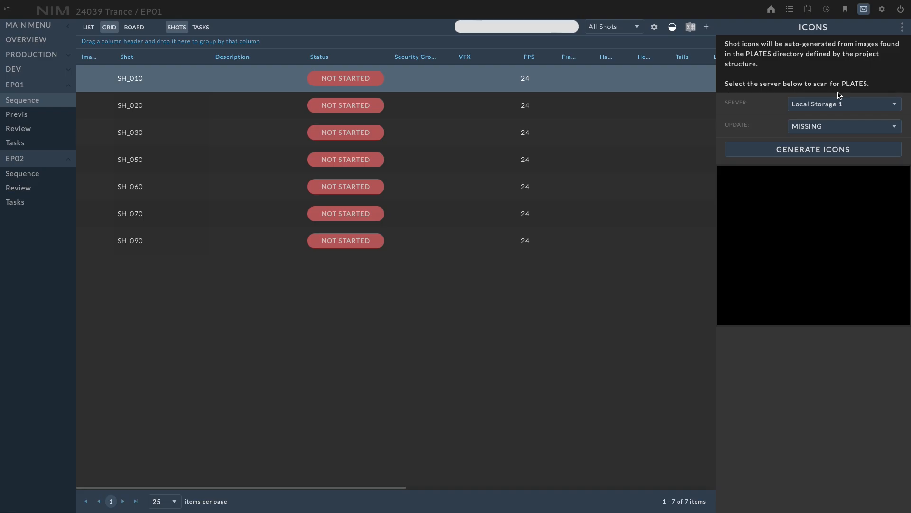
click(867, 109)
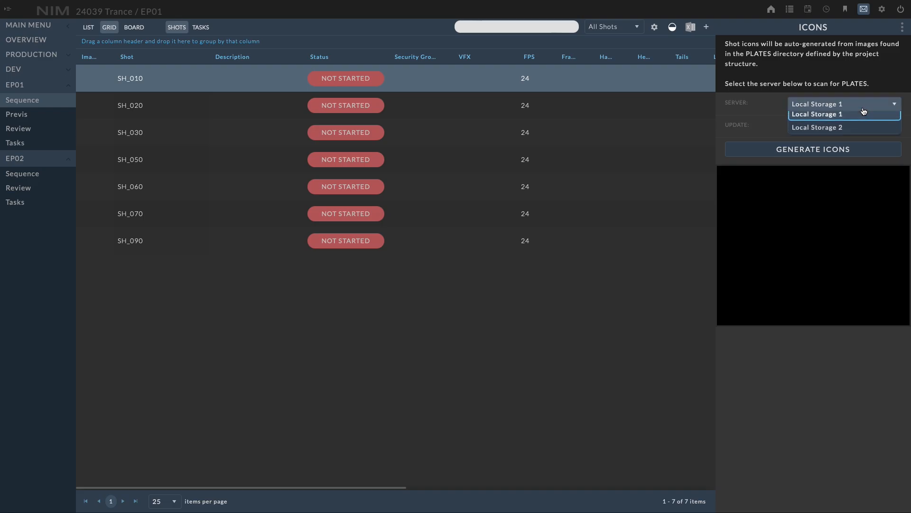
click(768, 110)
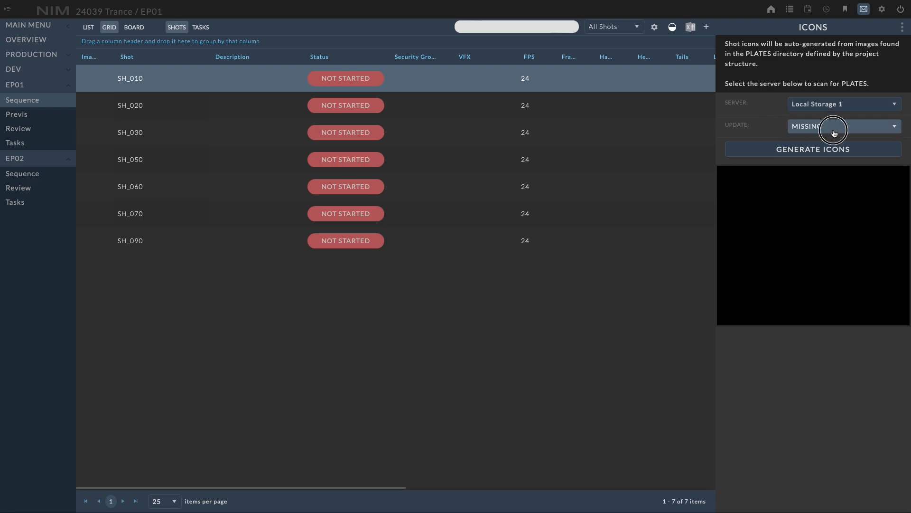
click(826, 127)
click(765, 131)
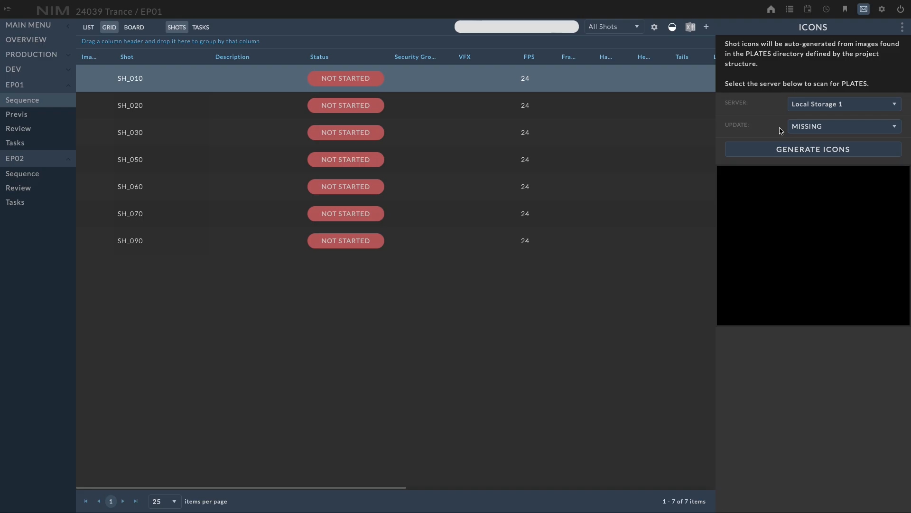
click(790, 149)
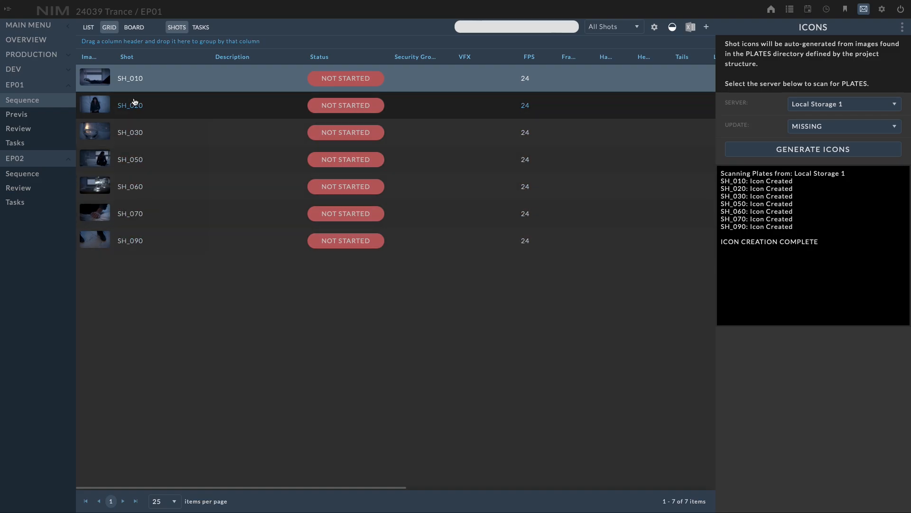
click(902, 27)
click(868, 28)
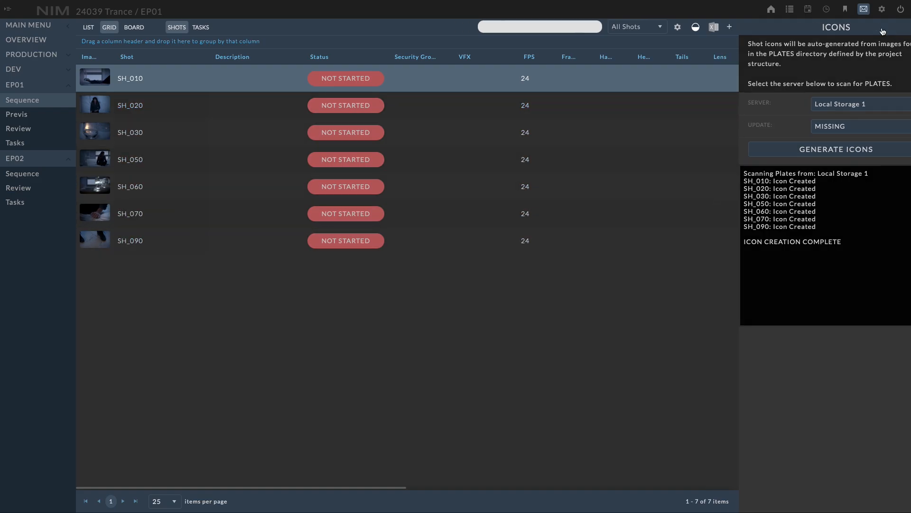
In the board view, assign the In Progress status to all shots from SH_010 to SH_090.
click(134, 27)
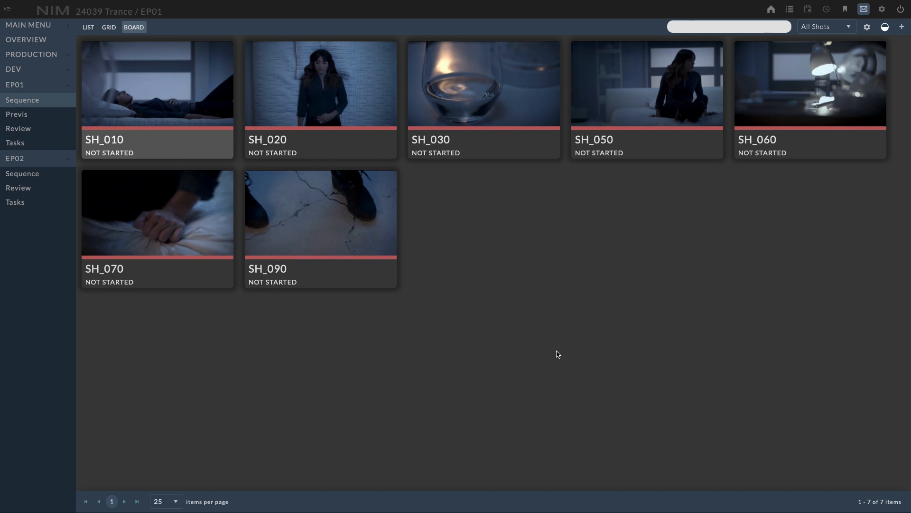
click(172, 151)
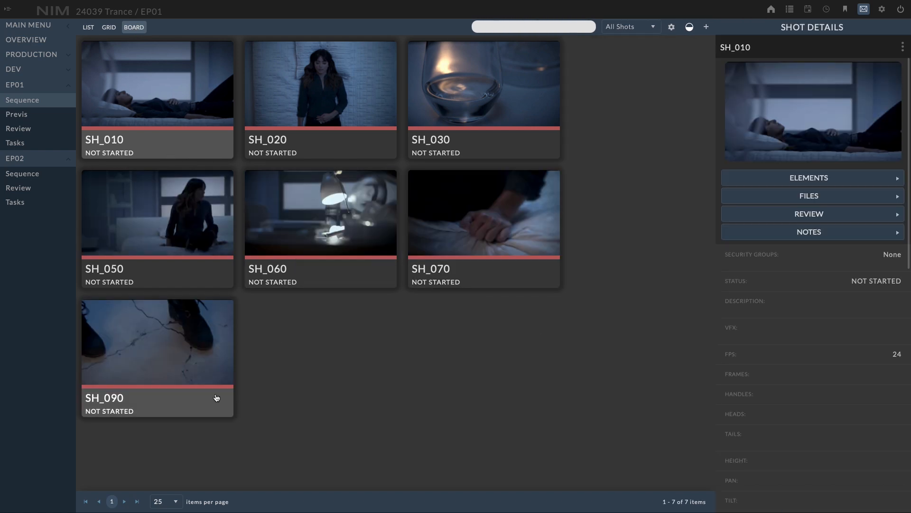
shift+click(175, 377)
click(688, 28)
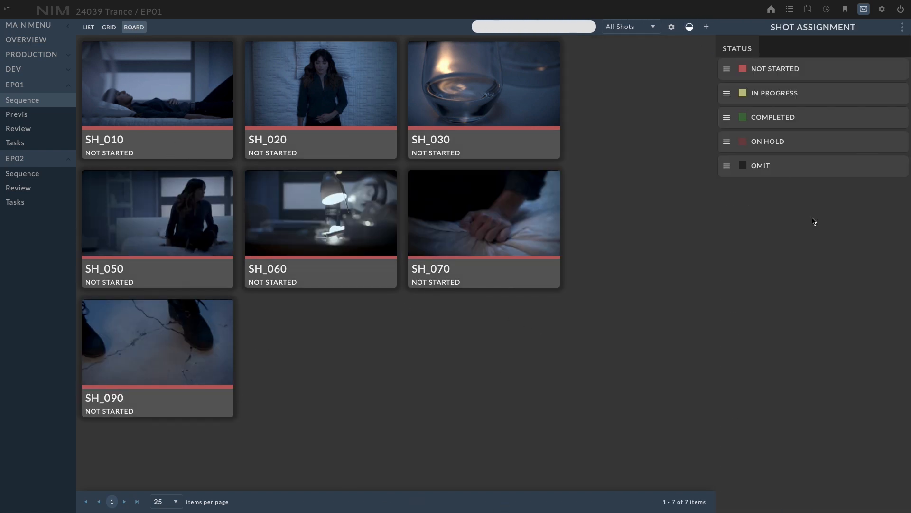
click(726, 93)
drag(726, 93, 489, 230)
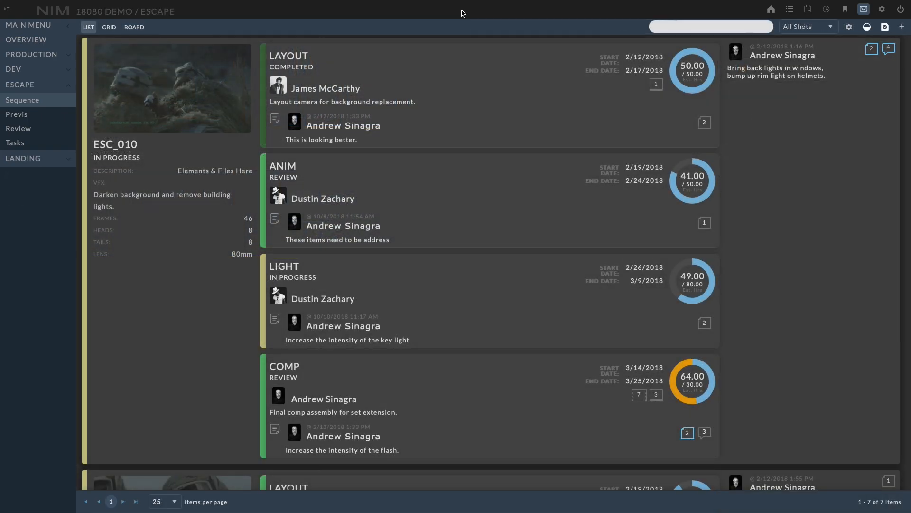
Examine shot ESC_010's elements in the 18080 DEMO job, narrowing the Name column and widening the Type column.
click(196, 294)
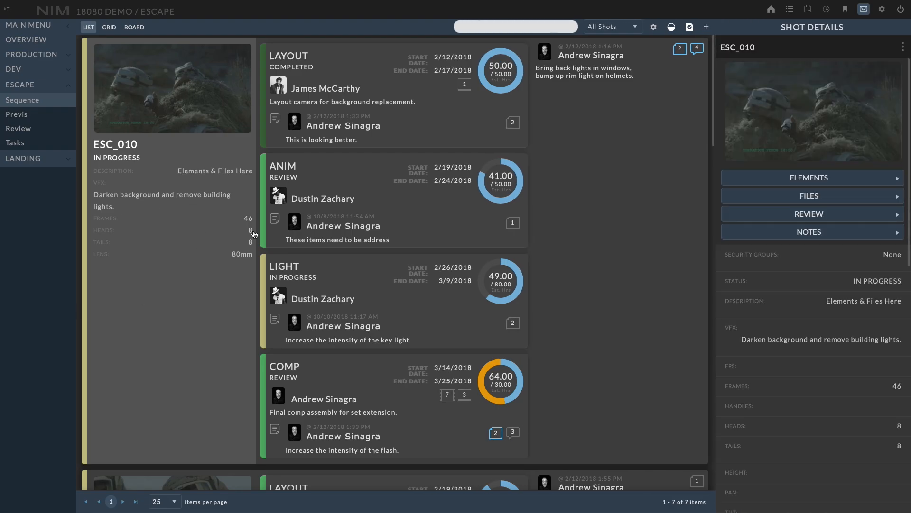
click(810, 179)
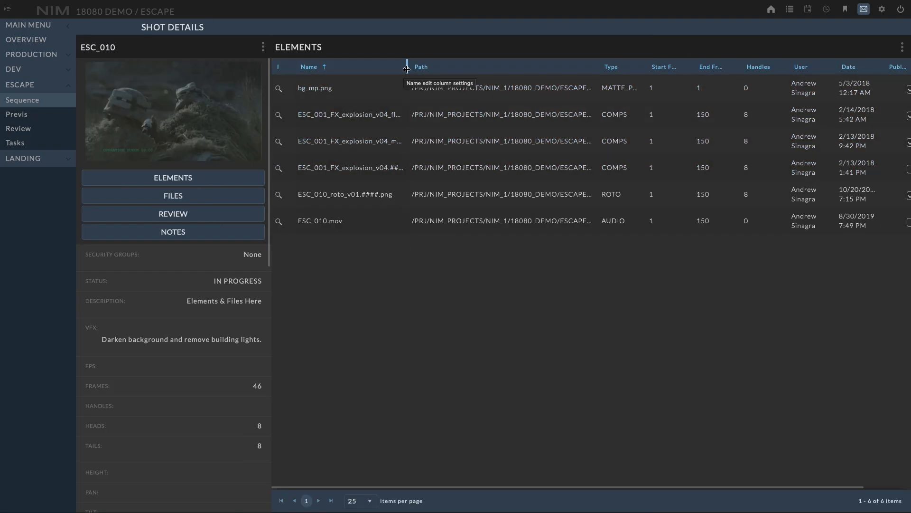
drag(406, 69, 388, 67)
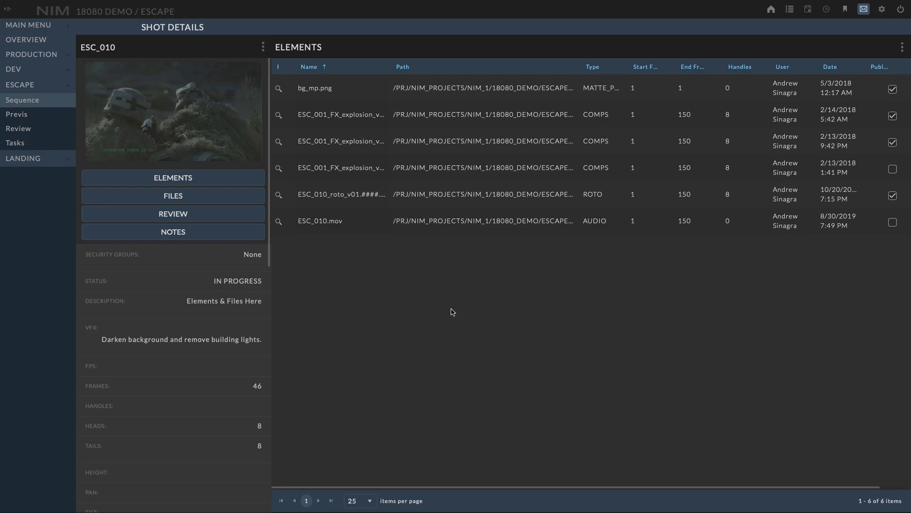
drag(626, 66, 655, 67)
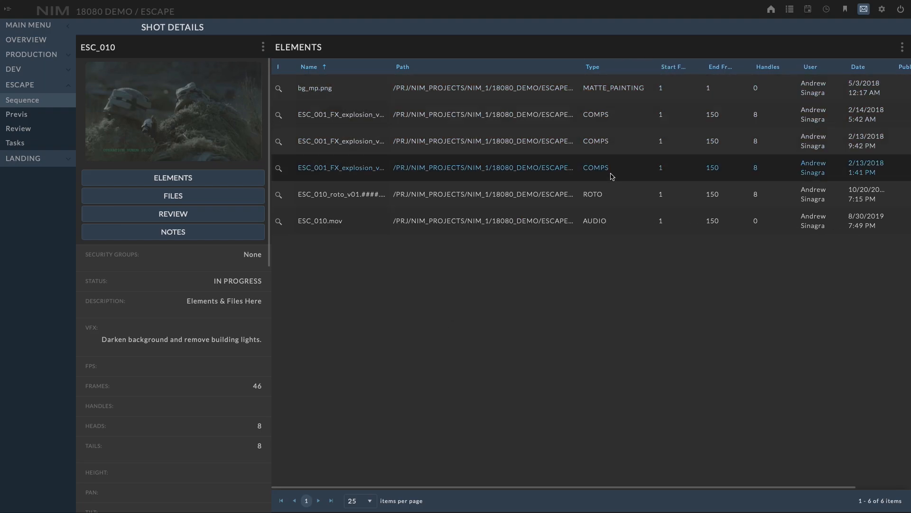
Examine ESC_010's files, comparing the version lists of its ANIM and COMP basenames and returning to ESC_010_COMP_flare.
click(215, 195)
click(399, 83)
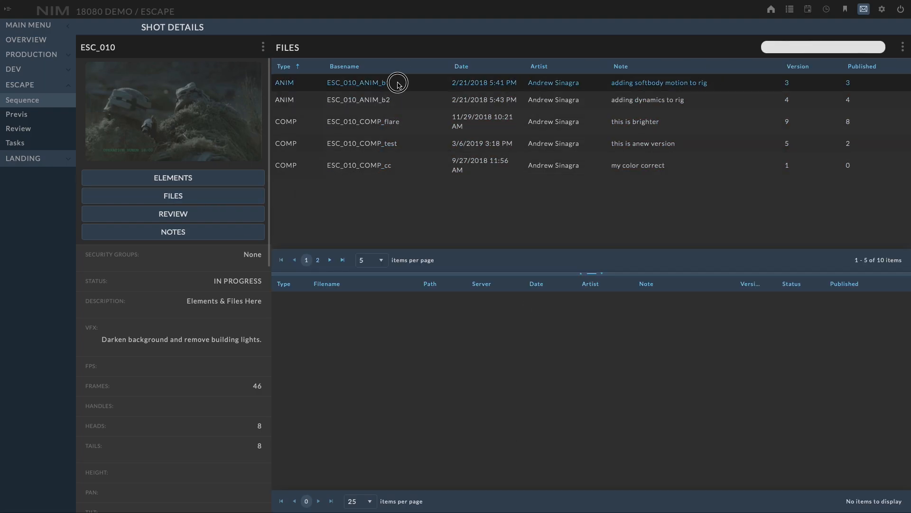
click(409, 101)
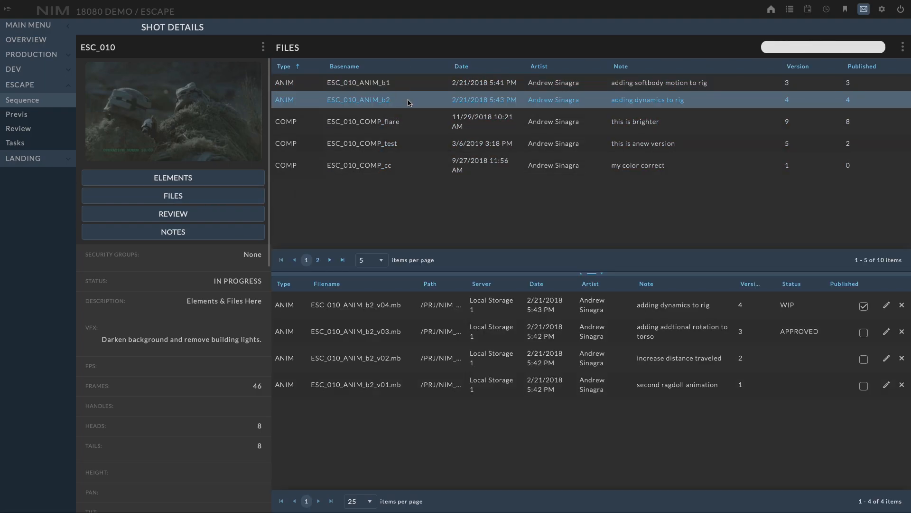
click(416, 127)
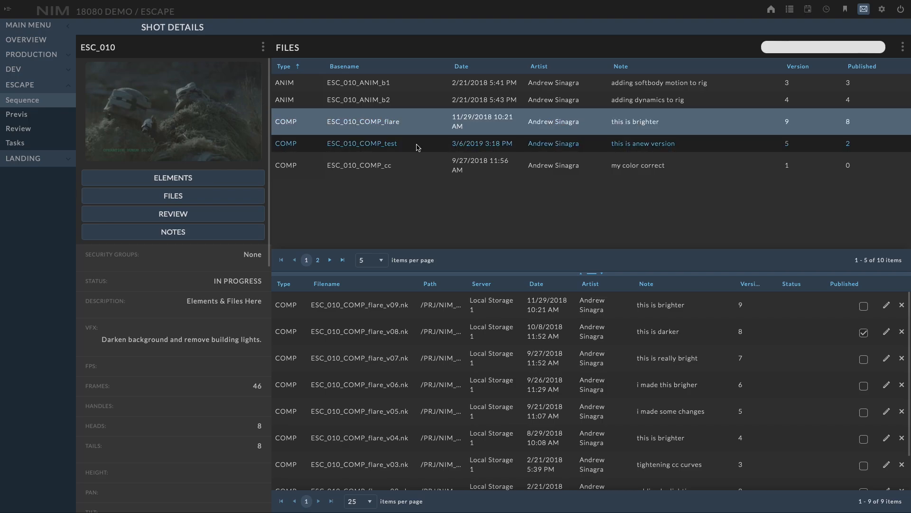
click(417, 148)
click(422, 167)
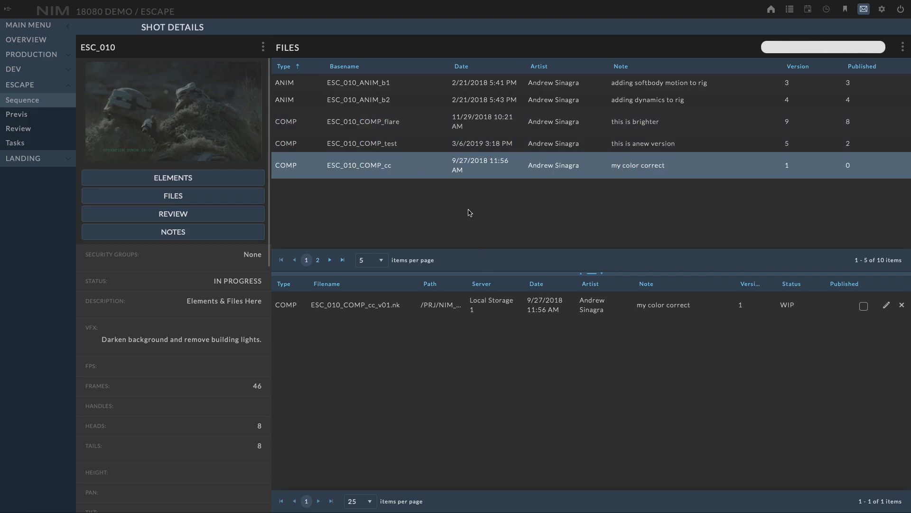
click(428, 143)
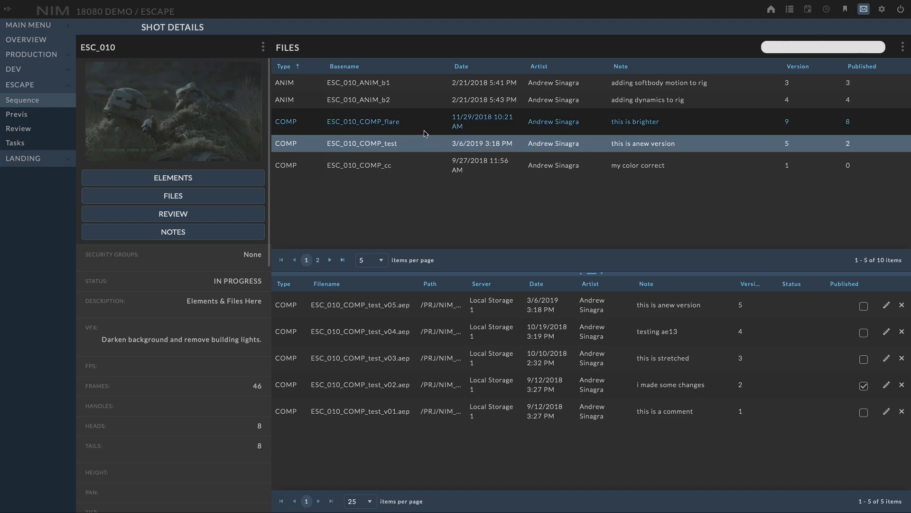
click(426, 133)
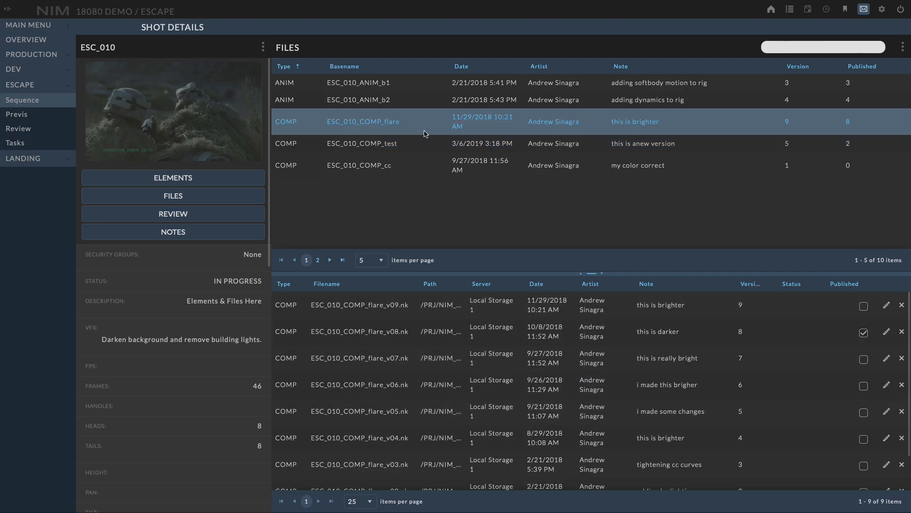
Open review item OOPS_011_comp_v10_flare for ESC_010 and scrub the video to frame 36.
click(245, 216)
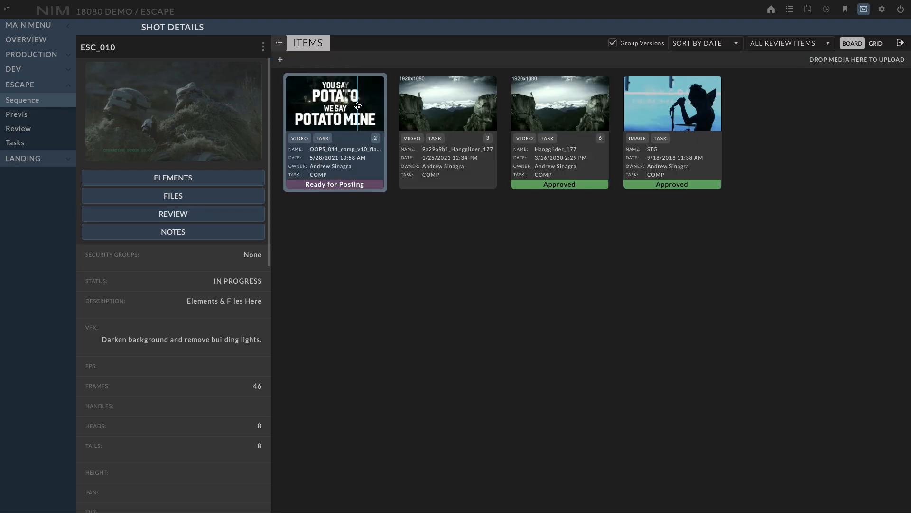
mouse_move(301, 105)
click(338, 105)
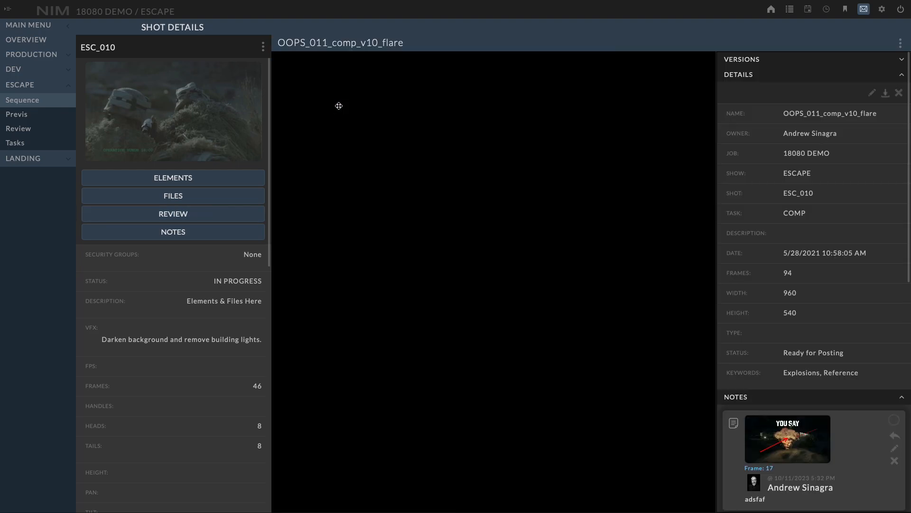
mouse_move(405, 503)
mouse_down()
mouse_move(501, 503)
mouse_move(481, 503)
mouse_up()
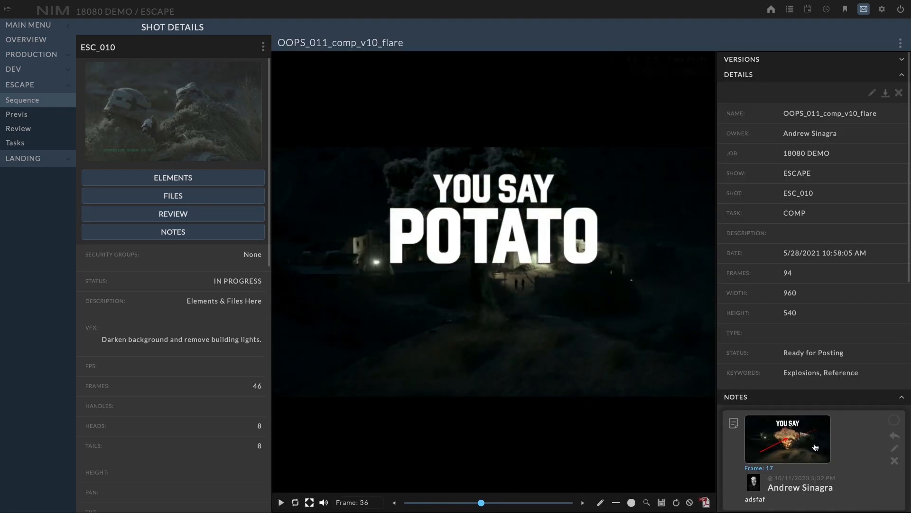
Jump to the frame 17 note, draw a freehand white circle around the explosion, and close the review item.
click(814, 447)
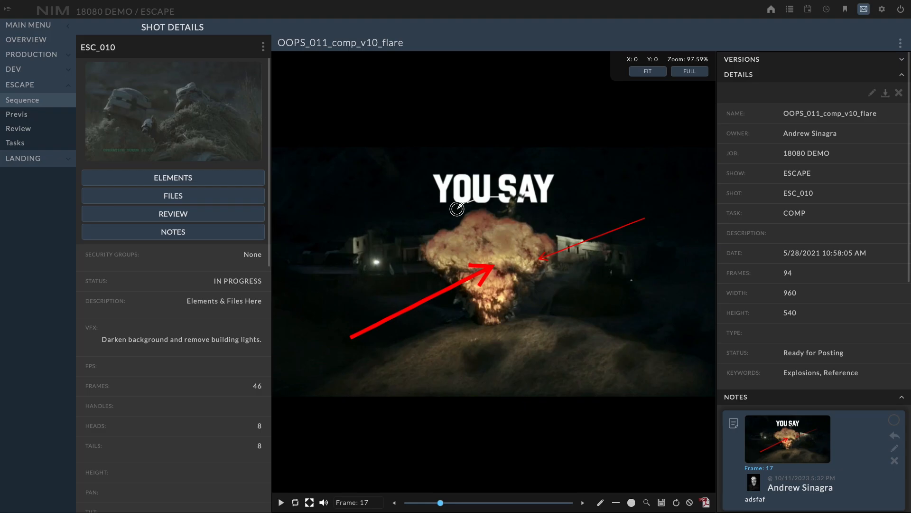
drag(457, 209, 412, 237)
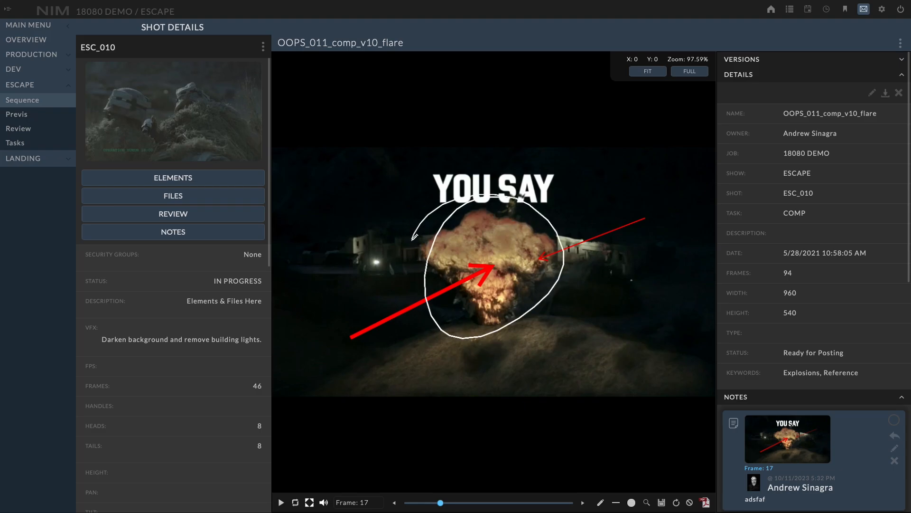
click(898, 44)
Read shot ESC_010's notes, return to the shot list, and view the details of its LIGHT and COMP tasks.
click(238, 235)
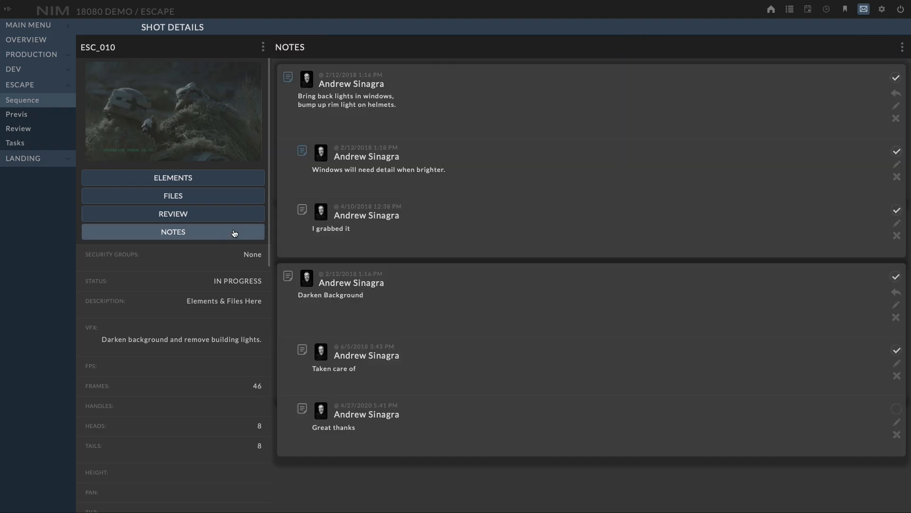
click(902, 47)
click(871, 73)
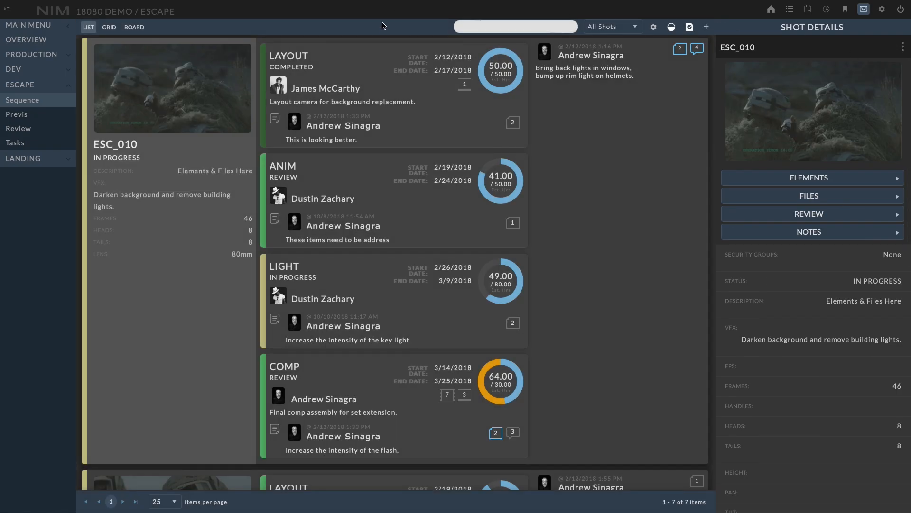
click(433, 292)
click(426, 406)
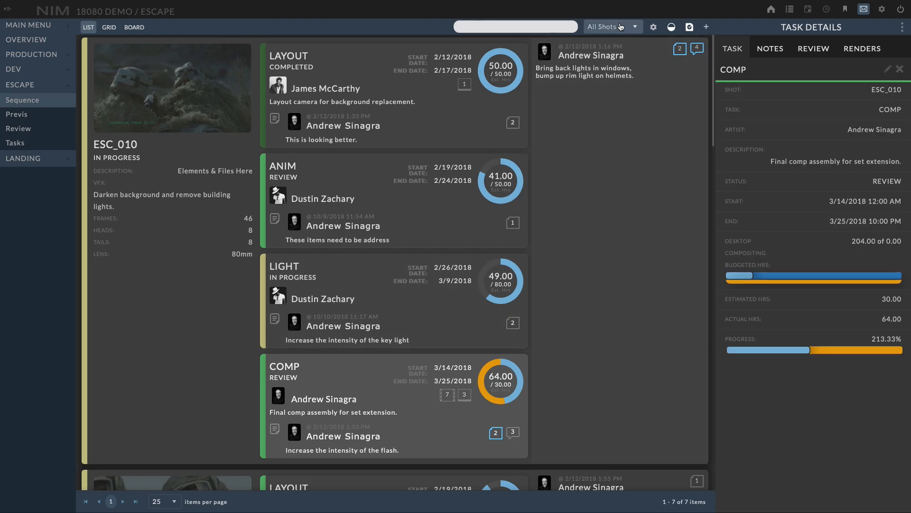
Filter the ESCAPE shot list to My Shots, and switch the filter to My Tasks.
click(634, 29)
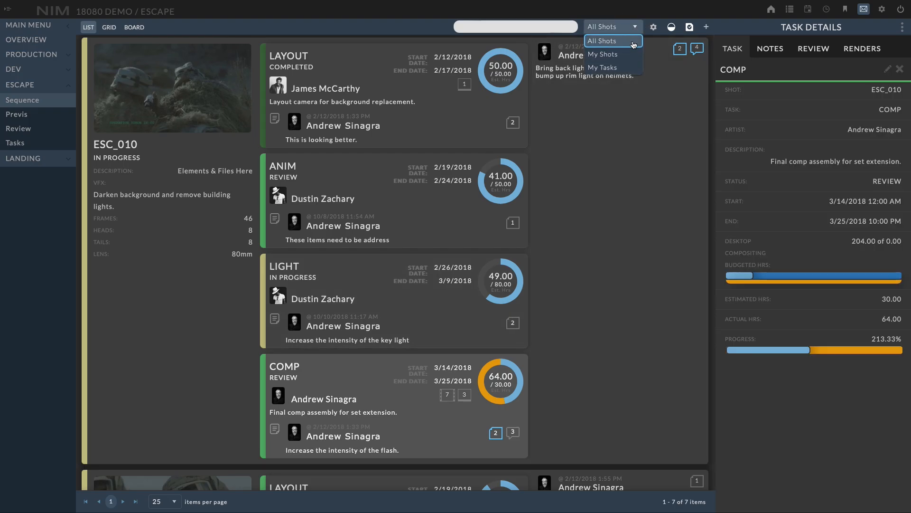
click(632, 55)
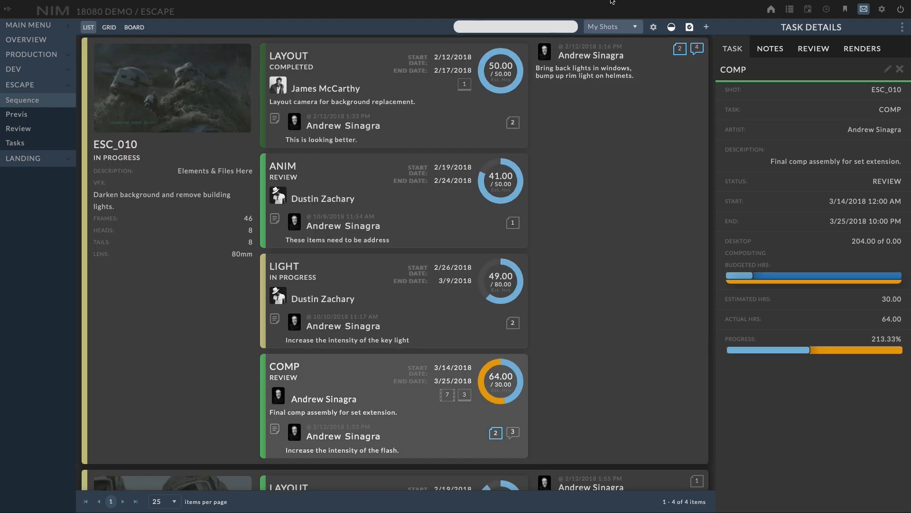
click(614, 25)
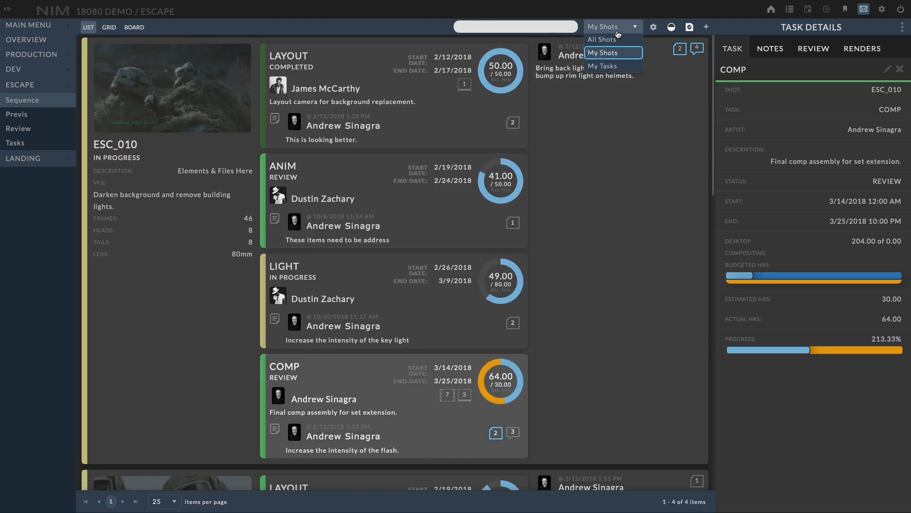
click(615, 64)
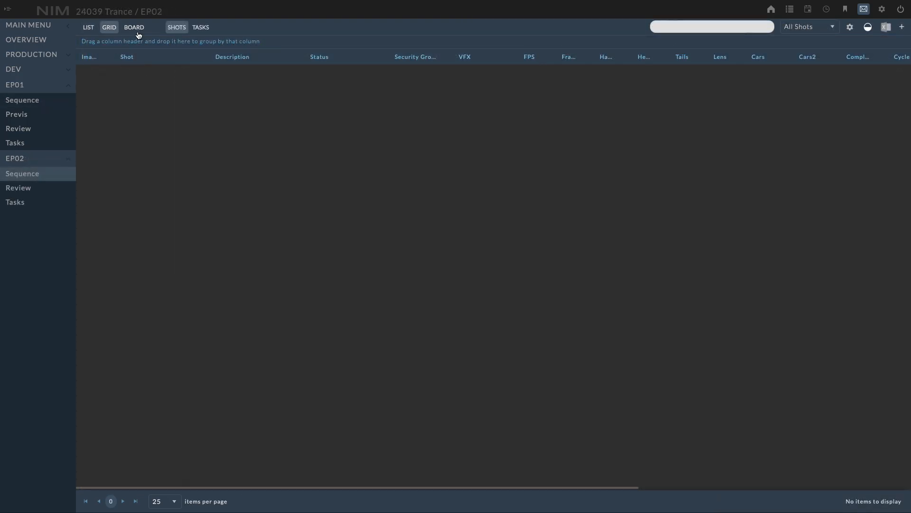
Start adding new shots to EP02 of the 24039 Trance job and upload the CSV shot file for import.
click(901, 30)
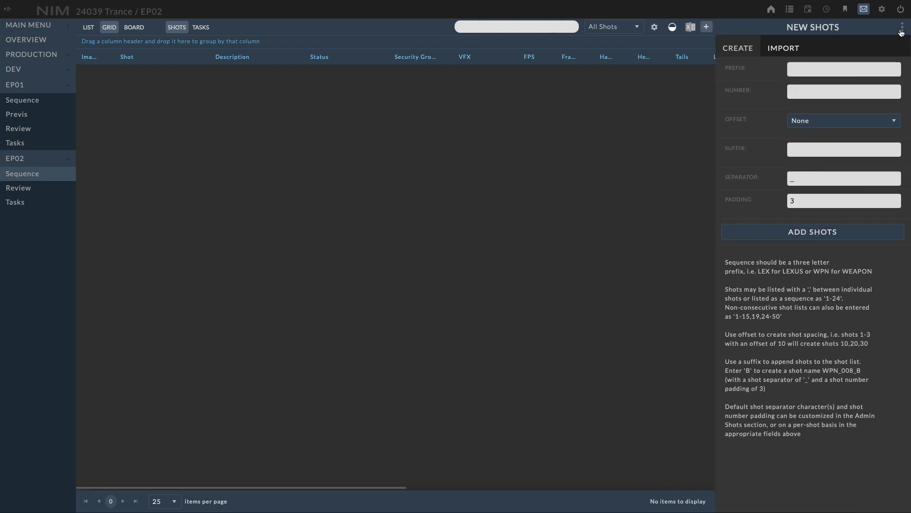
click(788, 51)
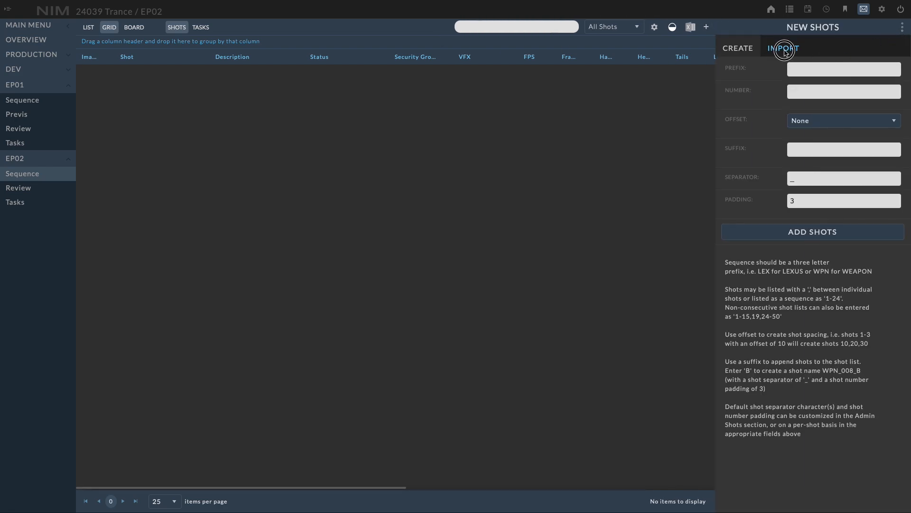
drag(910, 93, 879, 89)
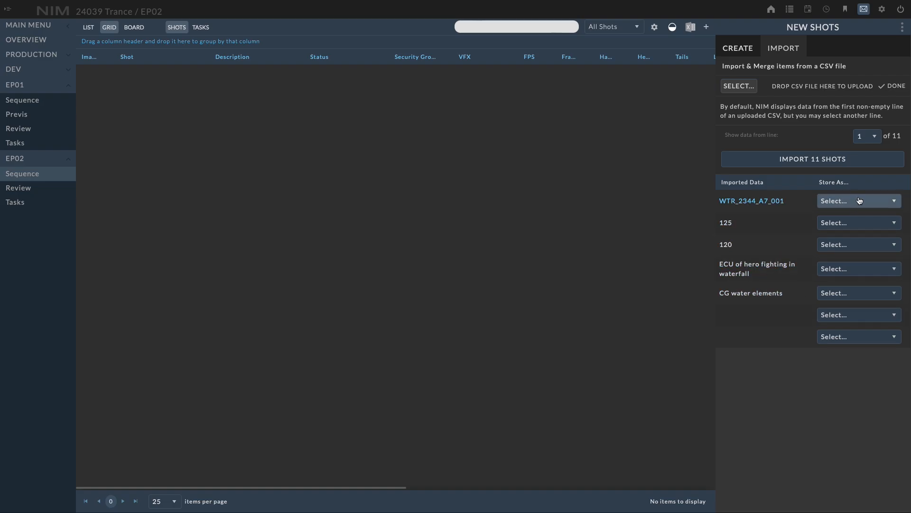
Map the CSV's first three columns to NAME, FRAMES and LENS.
click(878, 206)
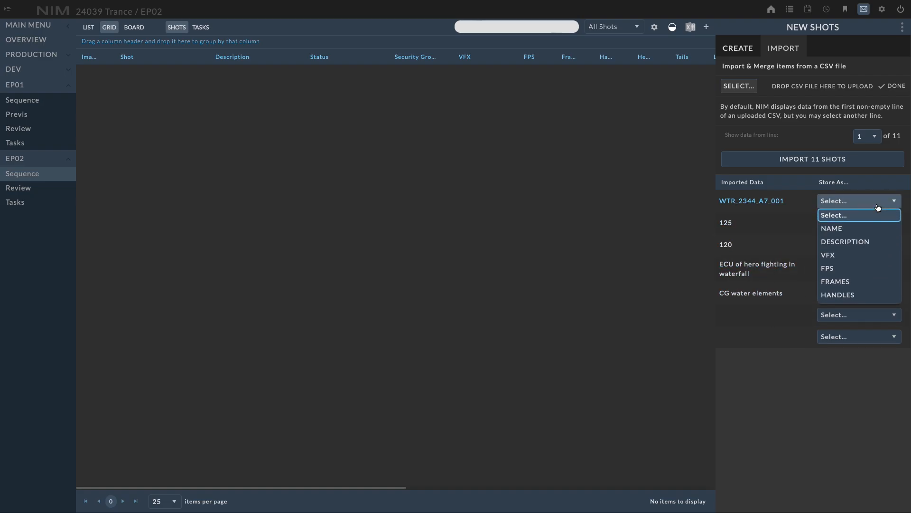
click(875, 230)
click(866, 223)
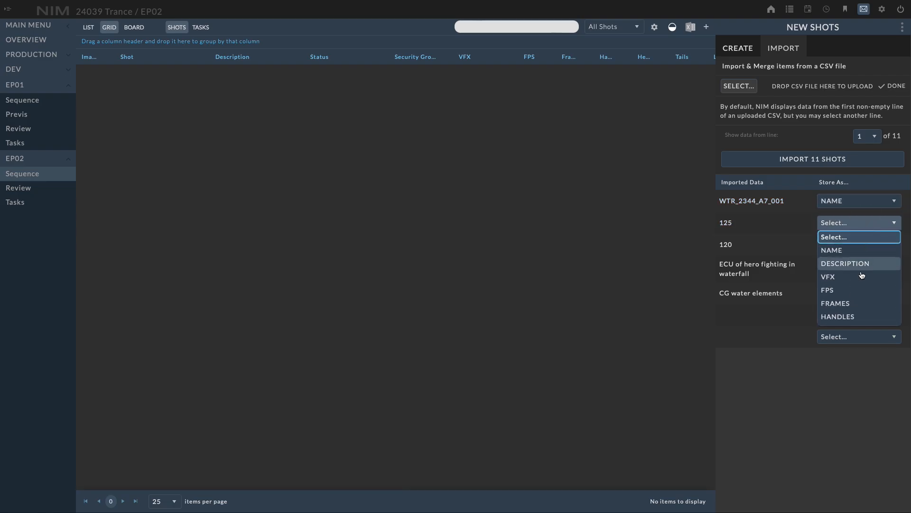
click(862, 302)
click(862, 244)
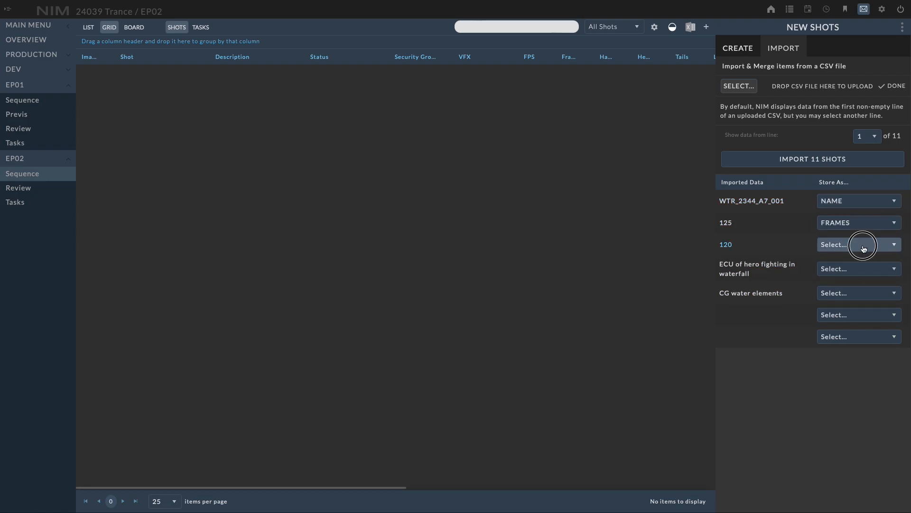
scroll(863, 299, down, 3)
click(854, 331)
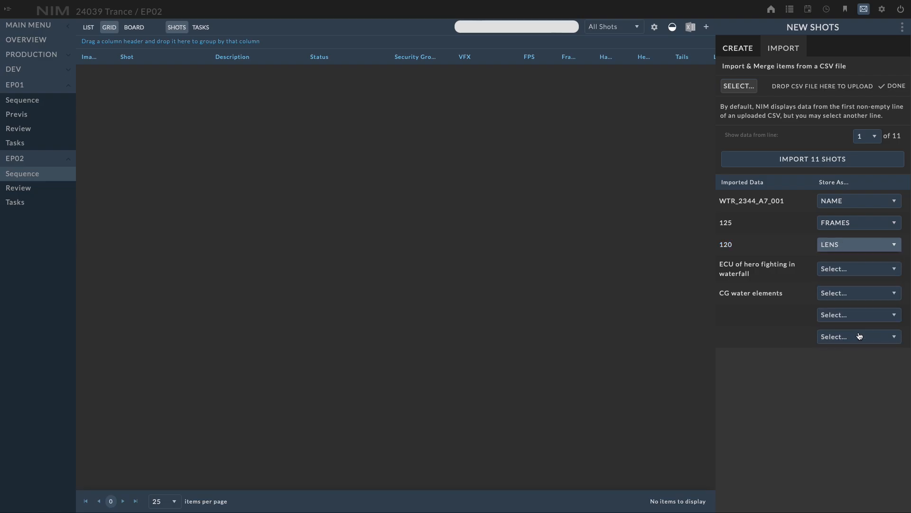
Map the CSV's fourth column to DESCRIPTION and its fifth column to VFX.
click(868, 269)
click(868, 309)
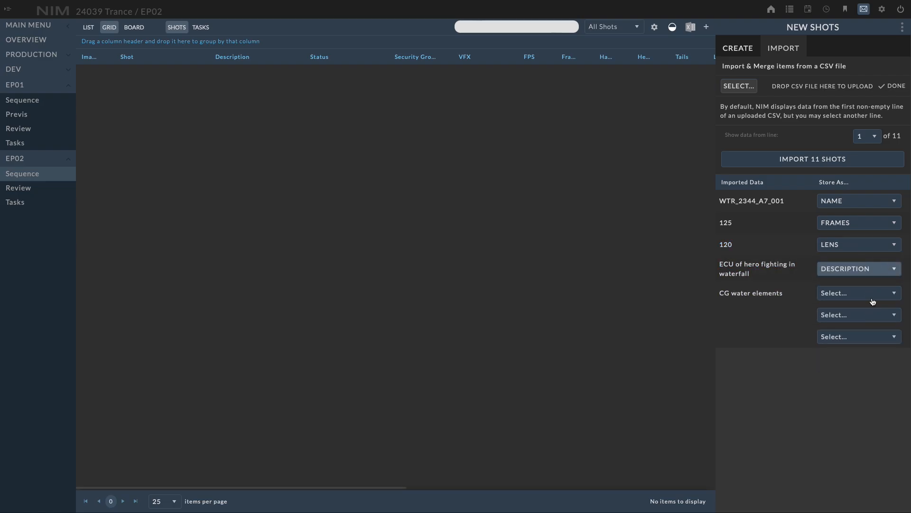
click(861, 293)
click(862, 346)
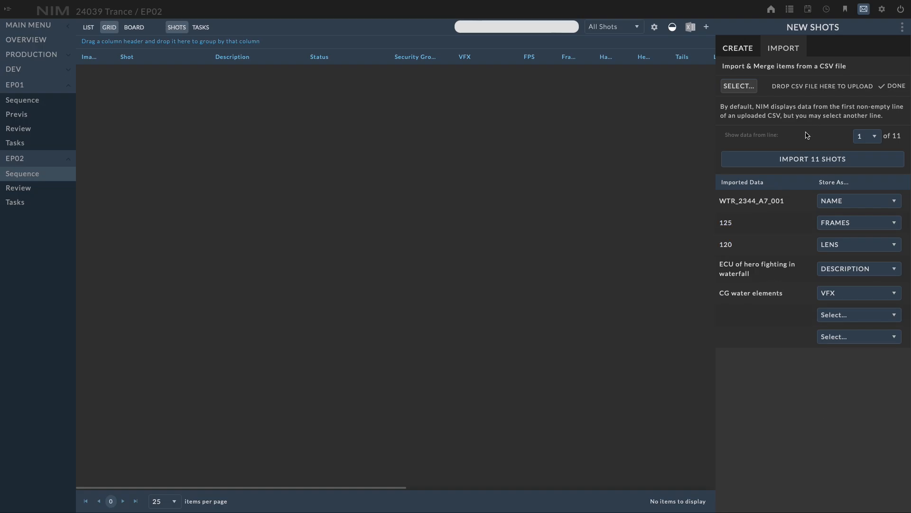
Check the column mapping by previewing CSV lines 3 and 5, and return the preview to line 1.
click(867, 135)
click(861, 173)
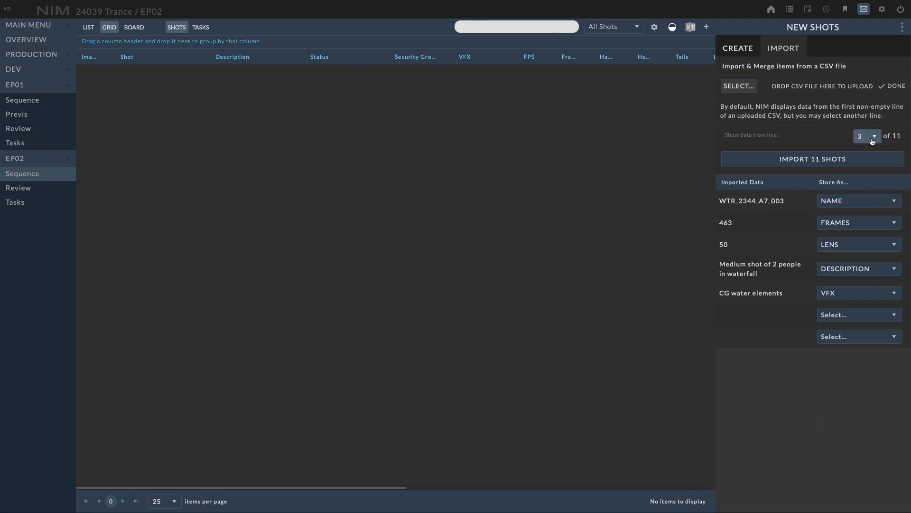
click(868, 138)
click(871, 203)
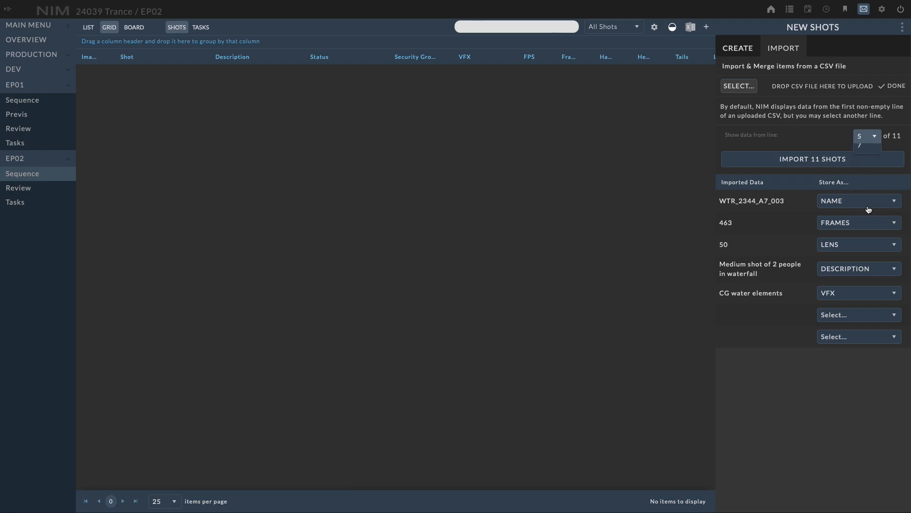
click(867, 142)
click(866, 151)
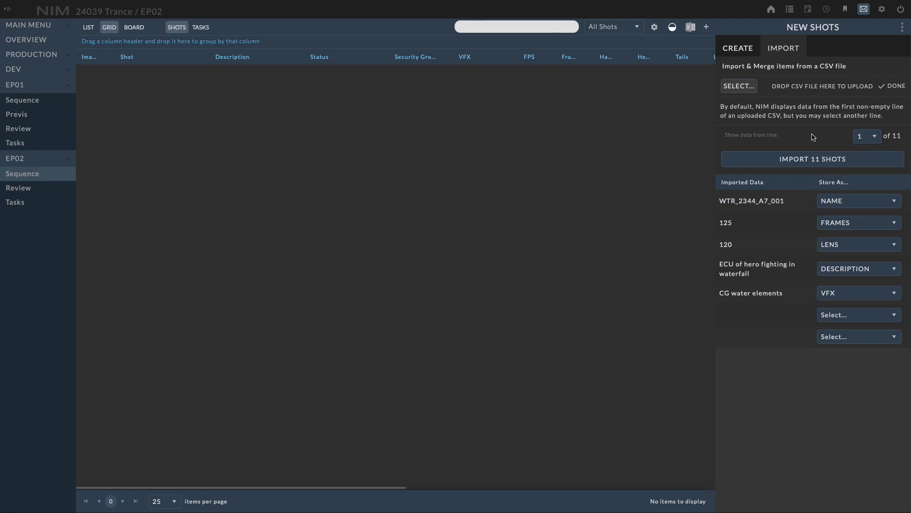
Import the mapped CSV shots into EP02 and inspect their VFX, Frames and Lens values in the grid.
click(822, 164)
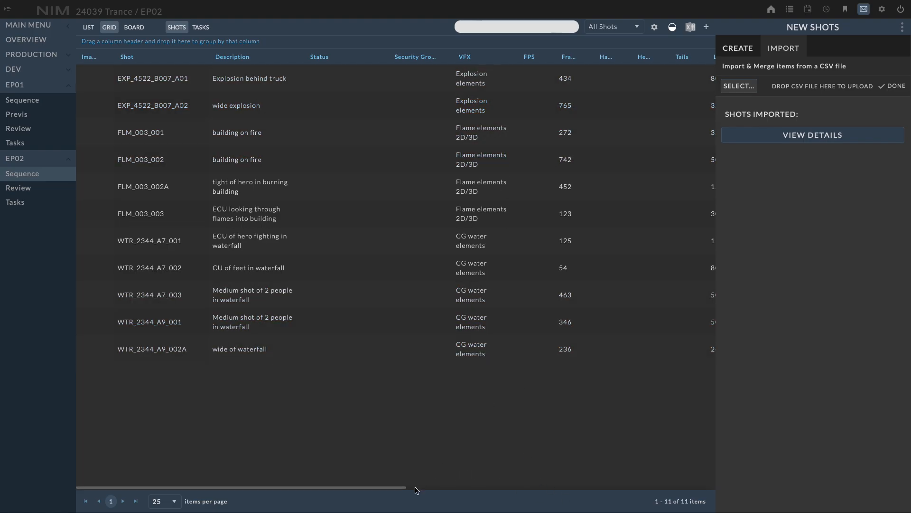
drag(396, 486, 491, 476)
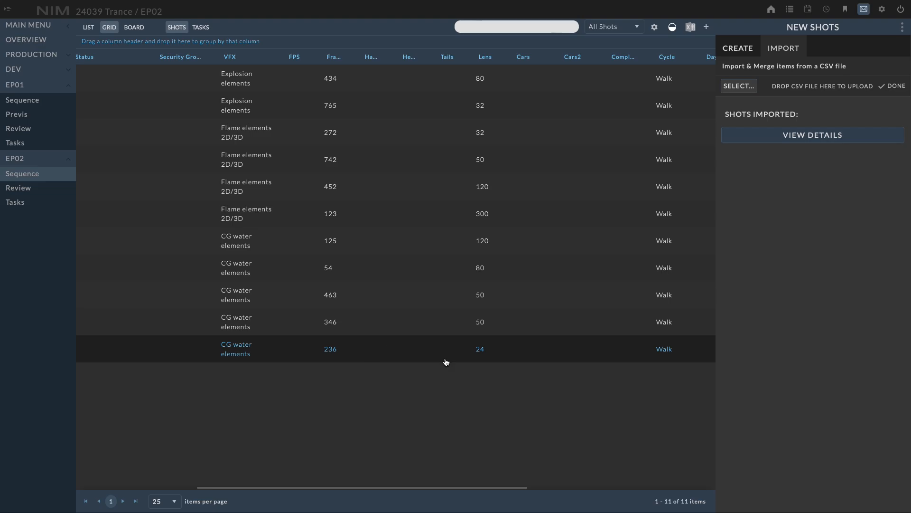